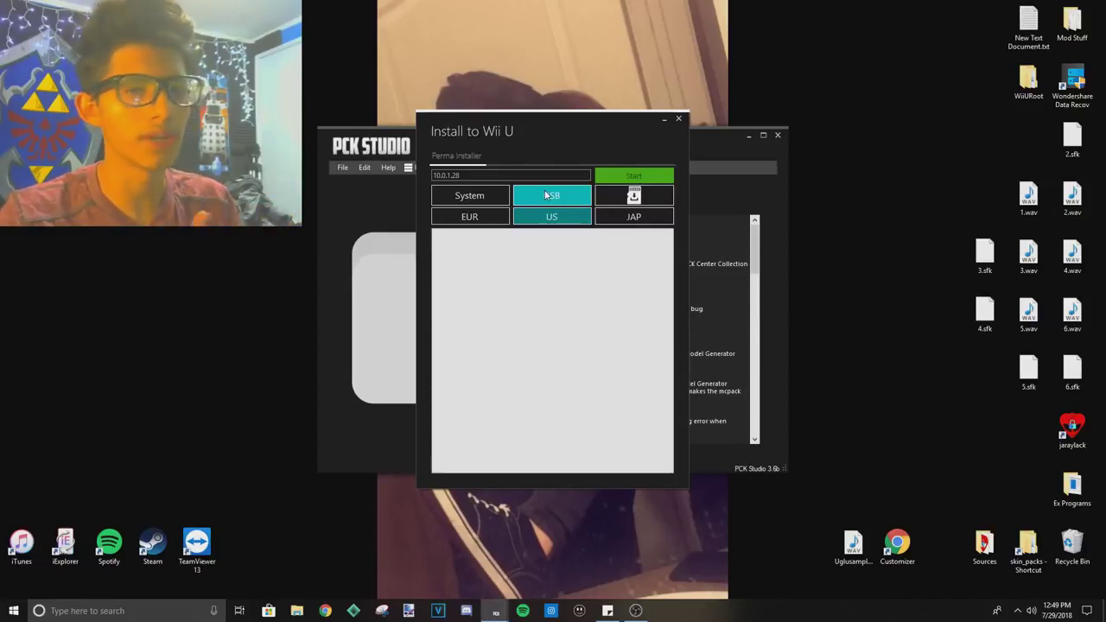
- Choose USB as the install location and start the Wii U connection to load the list of installed DLC packs
click(546, 195)
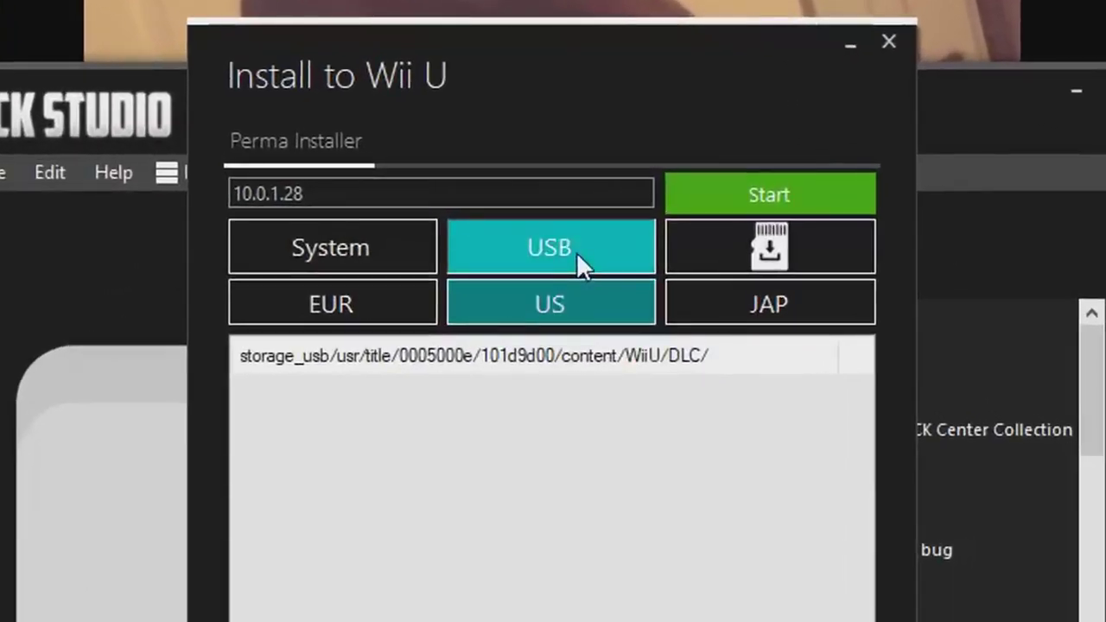
click(838, 208)
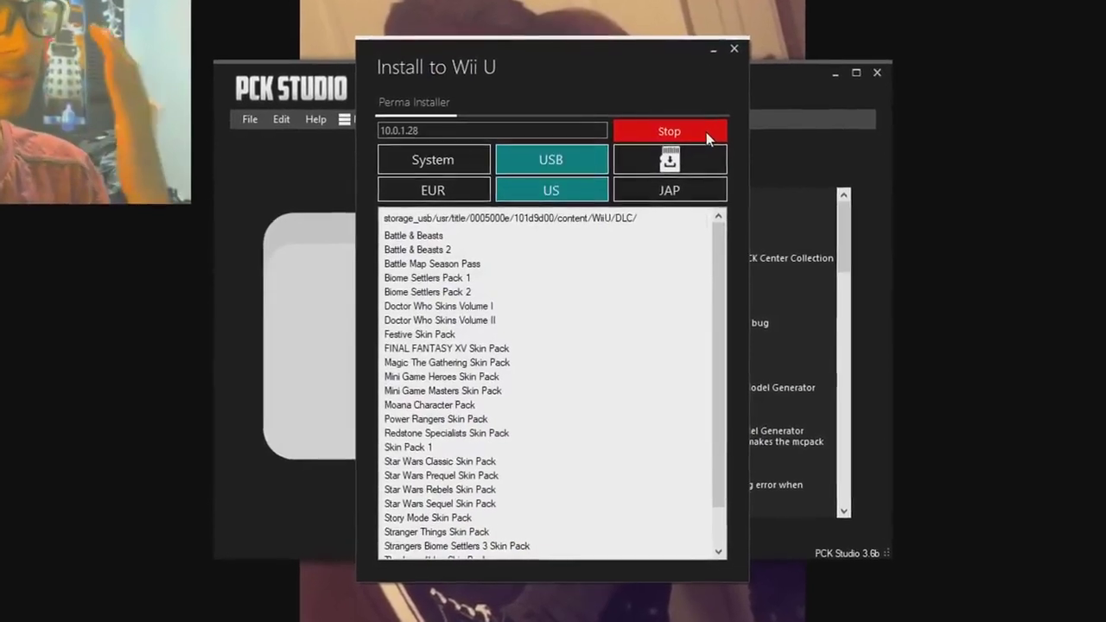
scroll(508, 404, down, 1)
scroll(505, 422, up, 1)
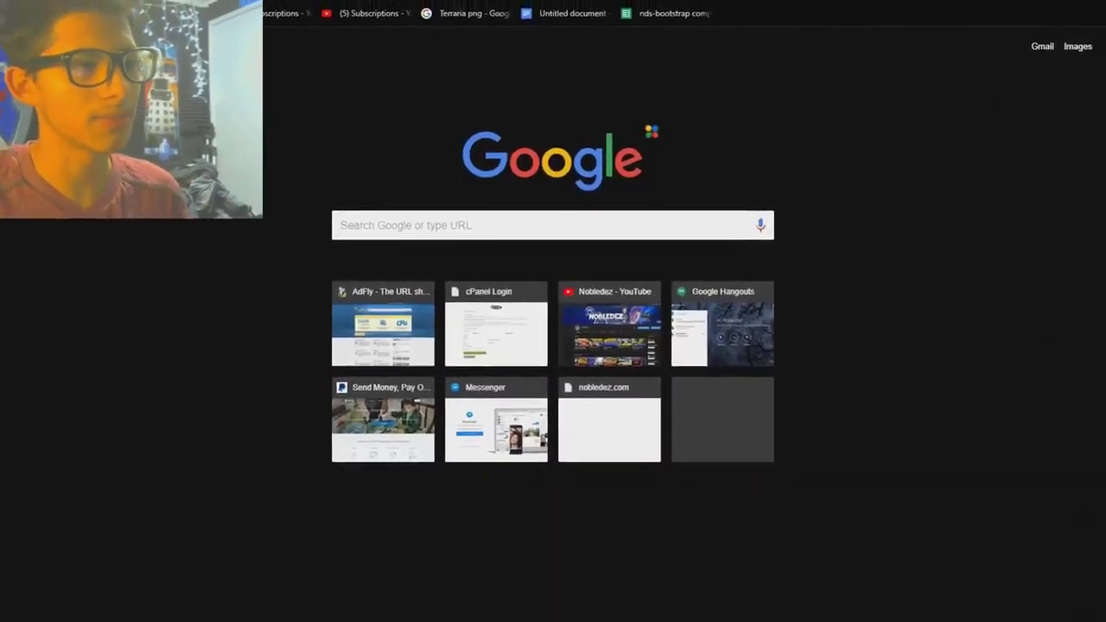
- Switch to Chrome, go to the Nobledez website and open its full list of Minecraft mods
click(448, 3)
key(Return)
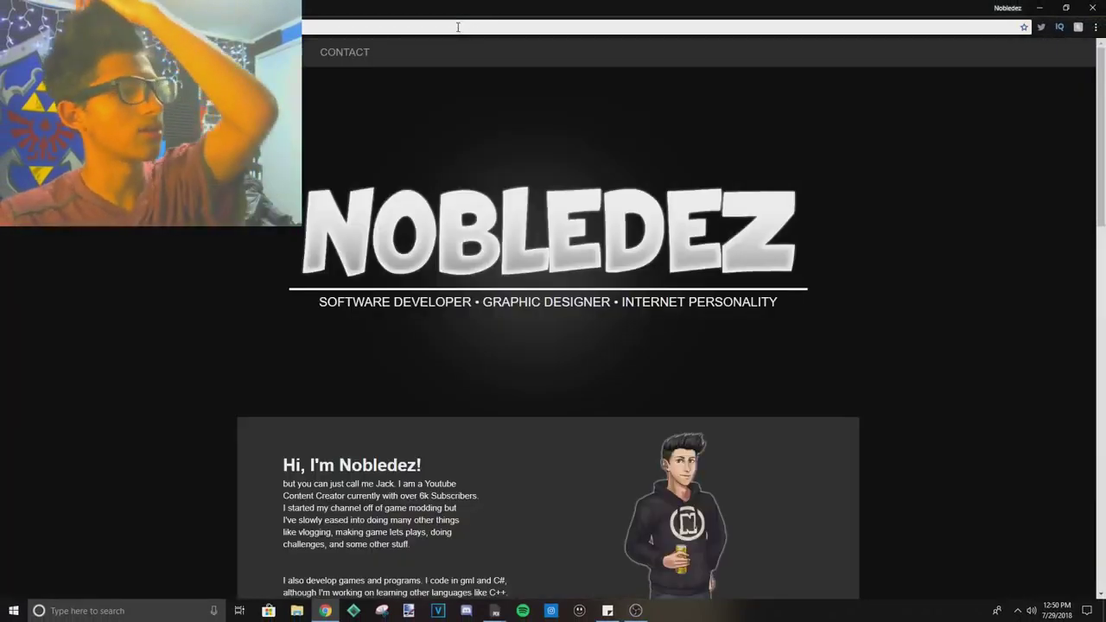
click(343, 52)
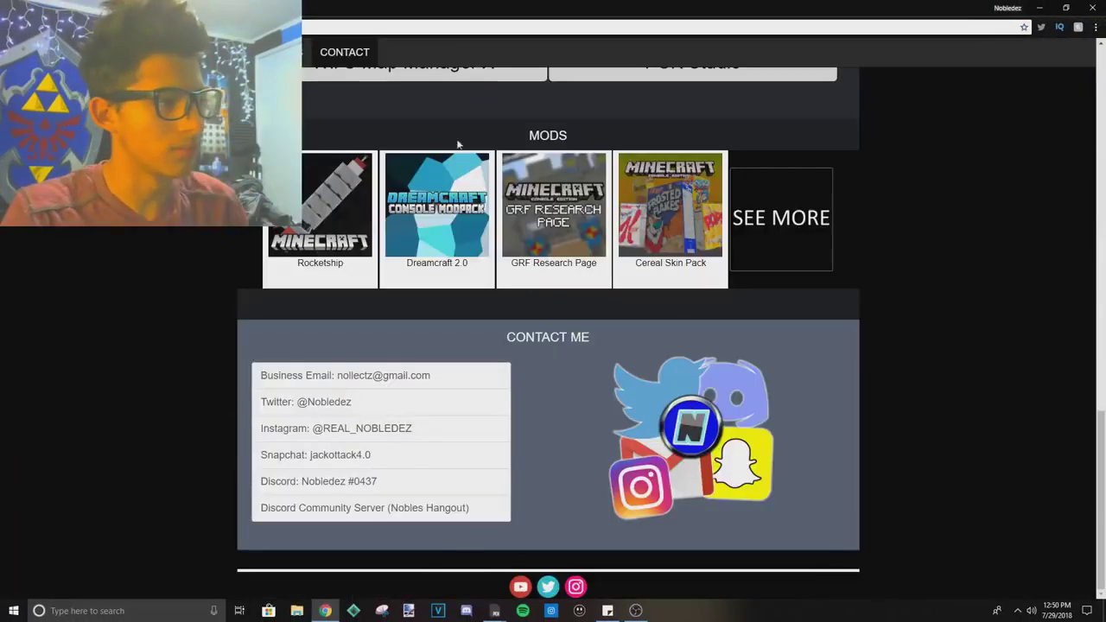
click(784, 193)
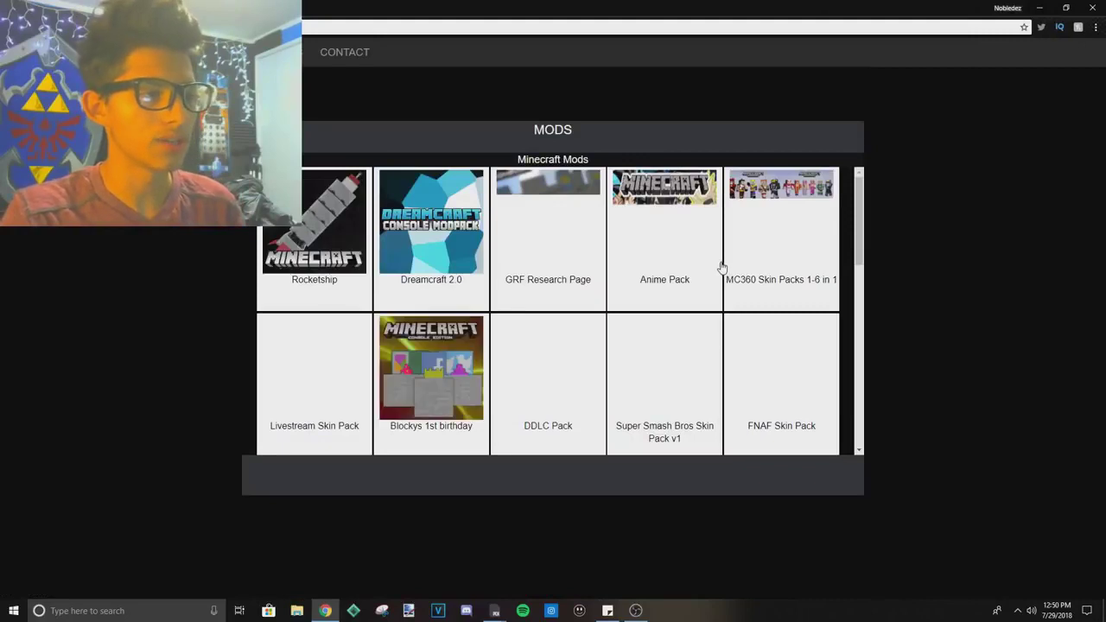
- Find the Gaming All-Stars pack, skip its ad page, download GameAllStars.pck and place the file on the desktop
scroll(720, 270, down, 1)
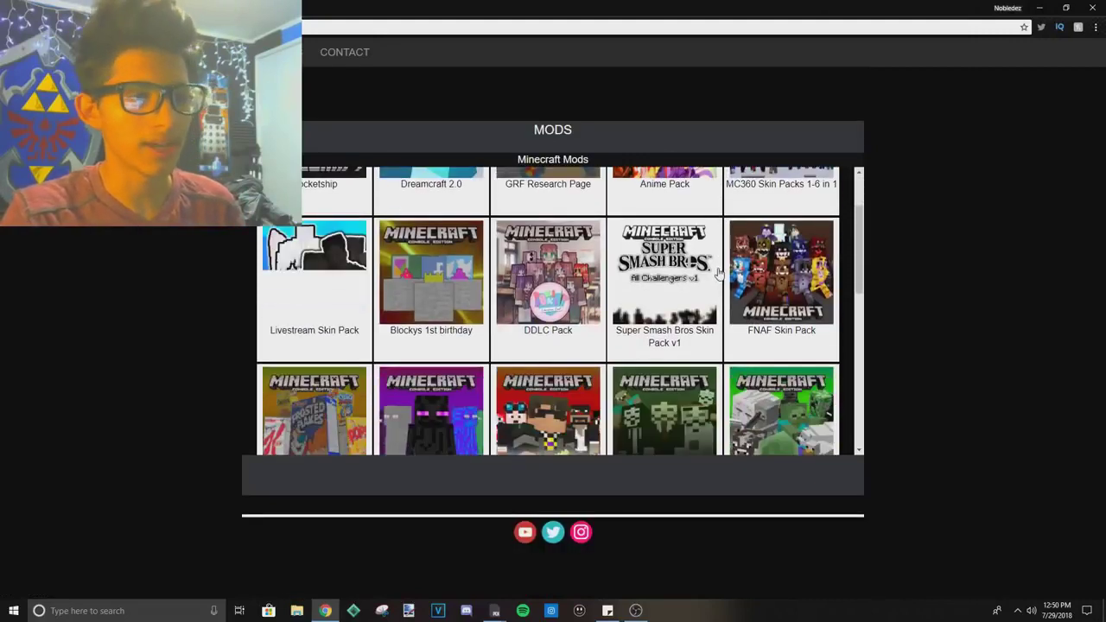
scroll(718, 273, down, 5)
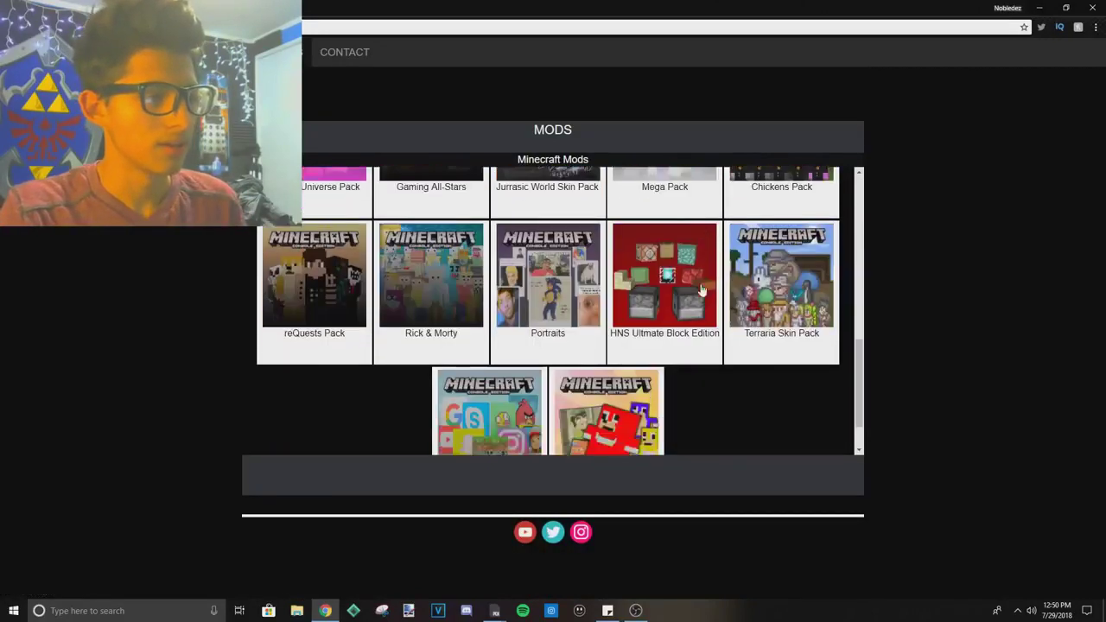
scroll(691, 298, down, 1)
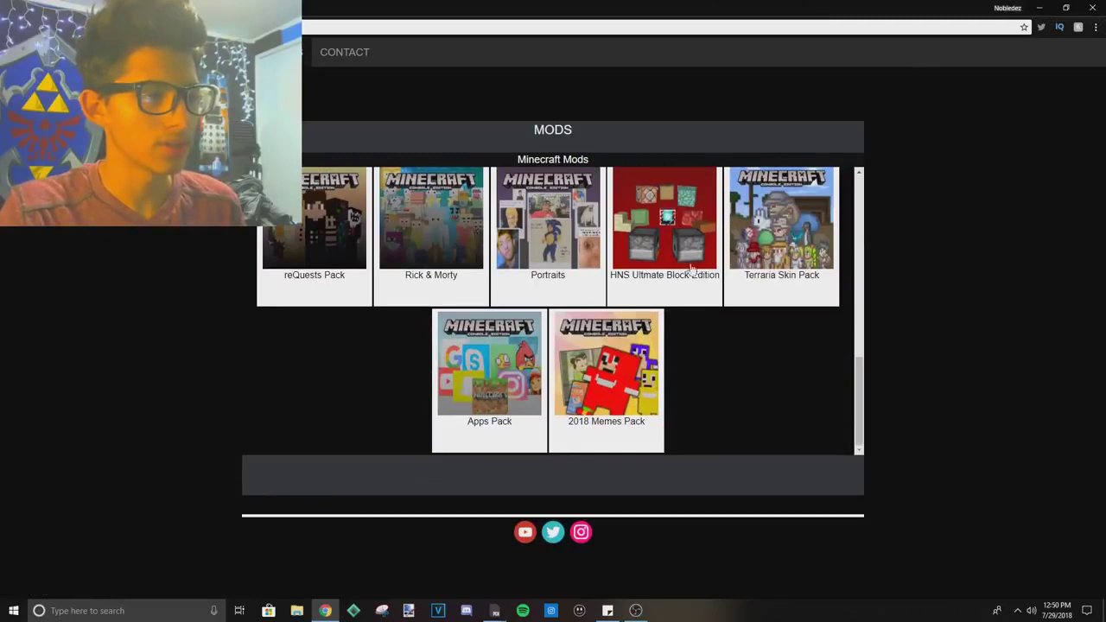
scroll(400, 274, up, 3)
click(455, 268)
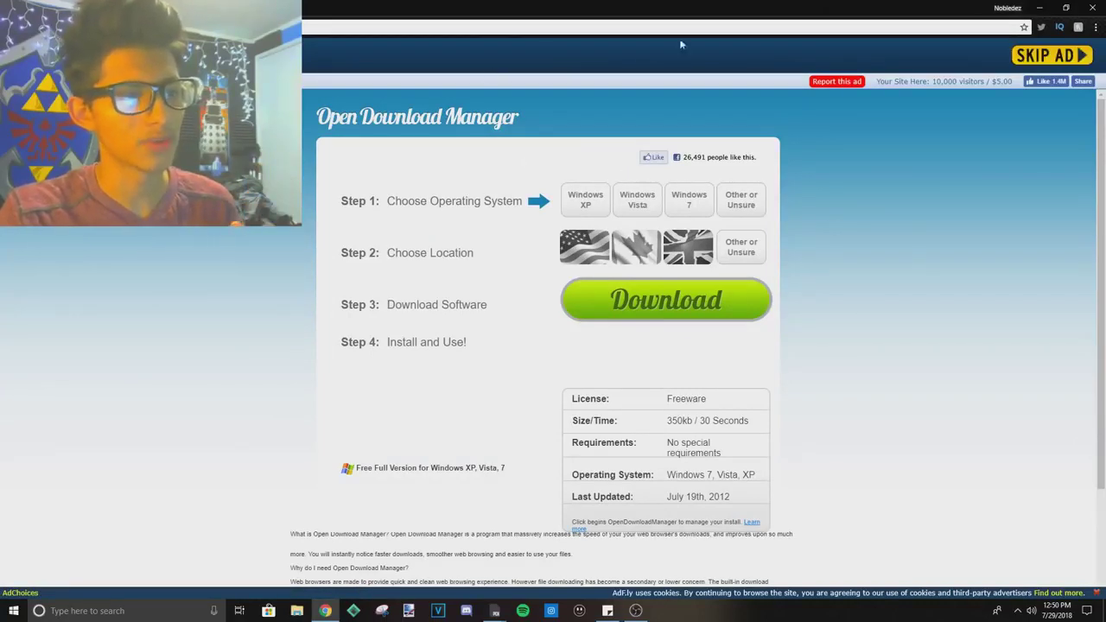
click(1072, 67)
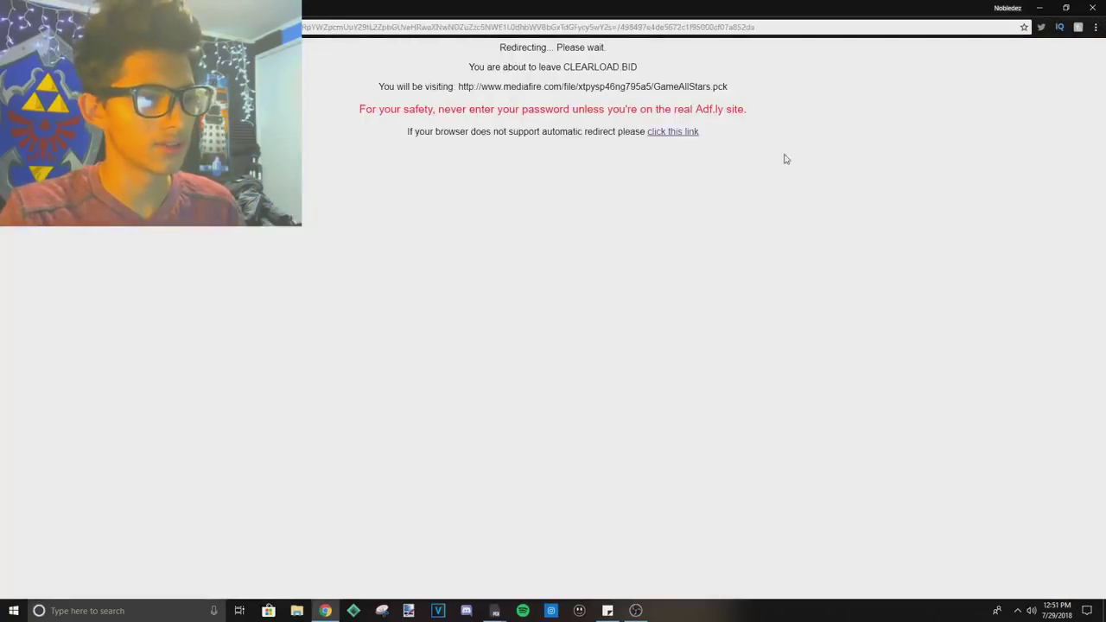
click(664, 138)
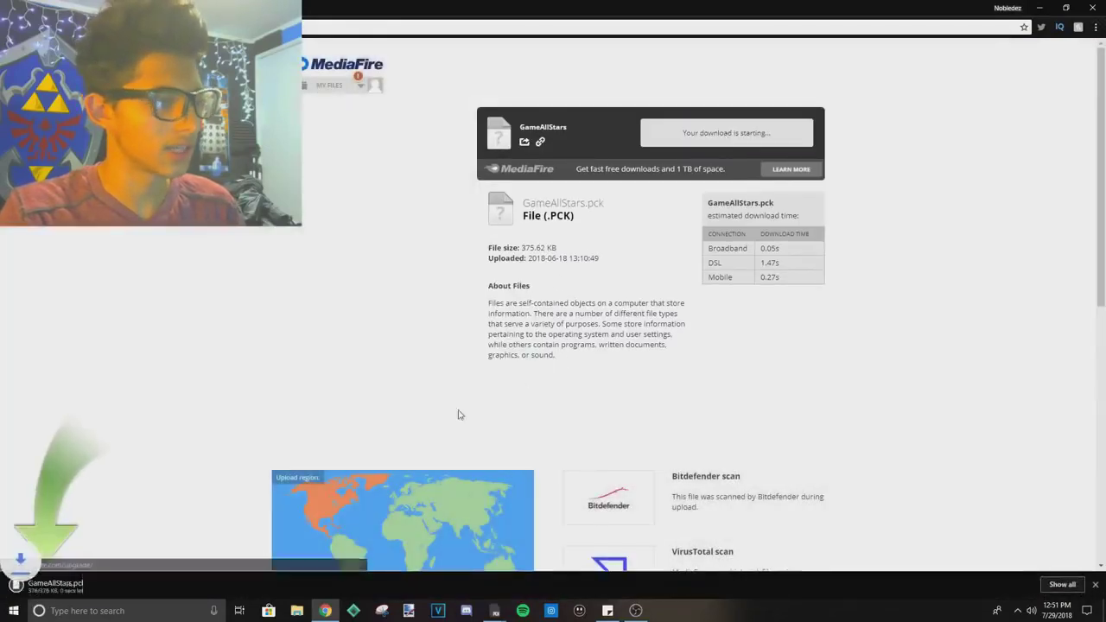
drag(70, 587, 821, 227)
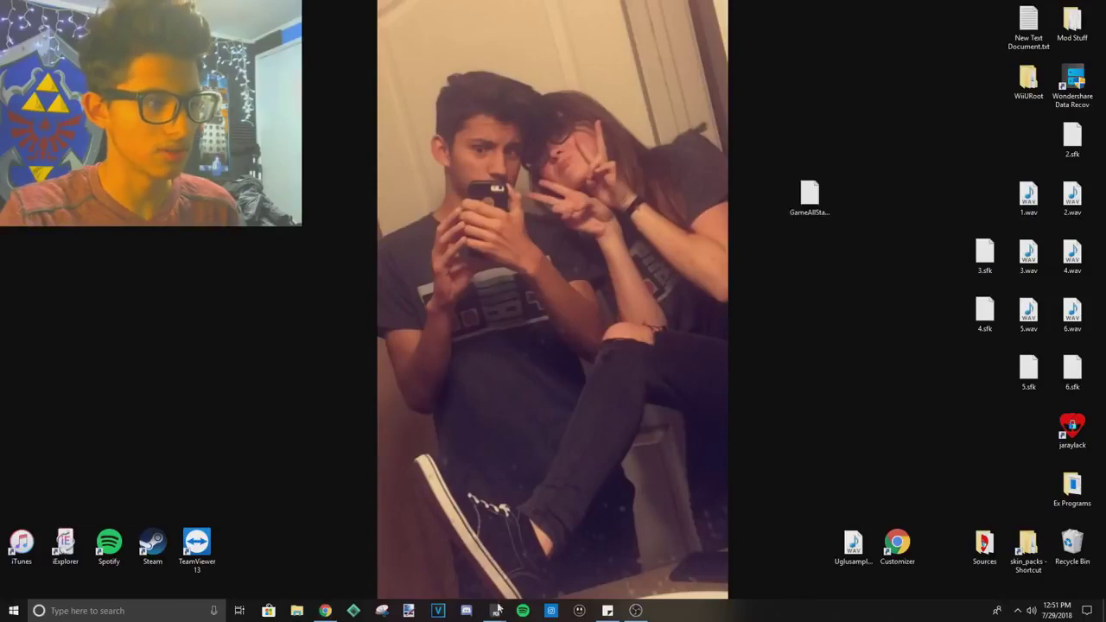
- Switch back to the Install to Wii U window and start replacing the Battle & Beasts pack with an external PCK
mouse_move(495, 611)
click(542, 564)
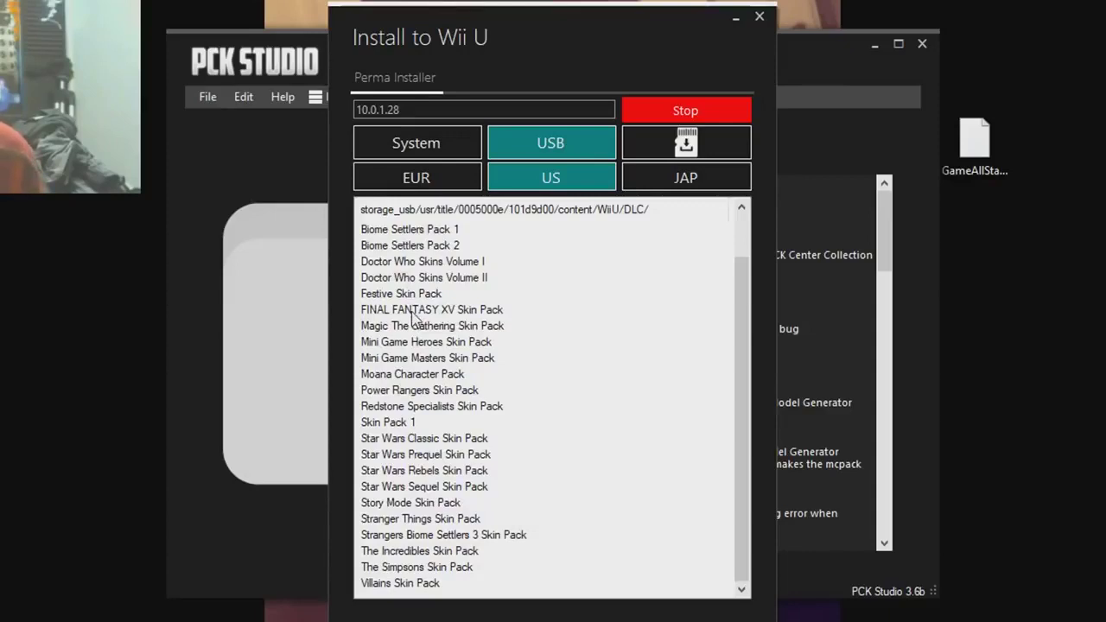
scroll(400, 377, up, 1)
scroll(403, 383, down, 1)
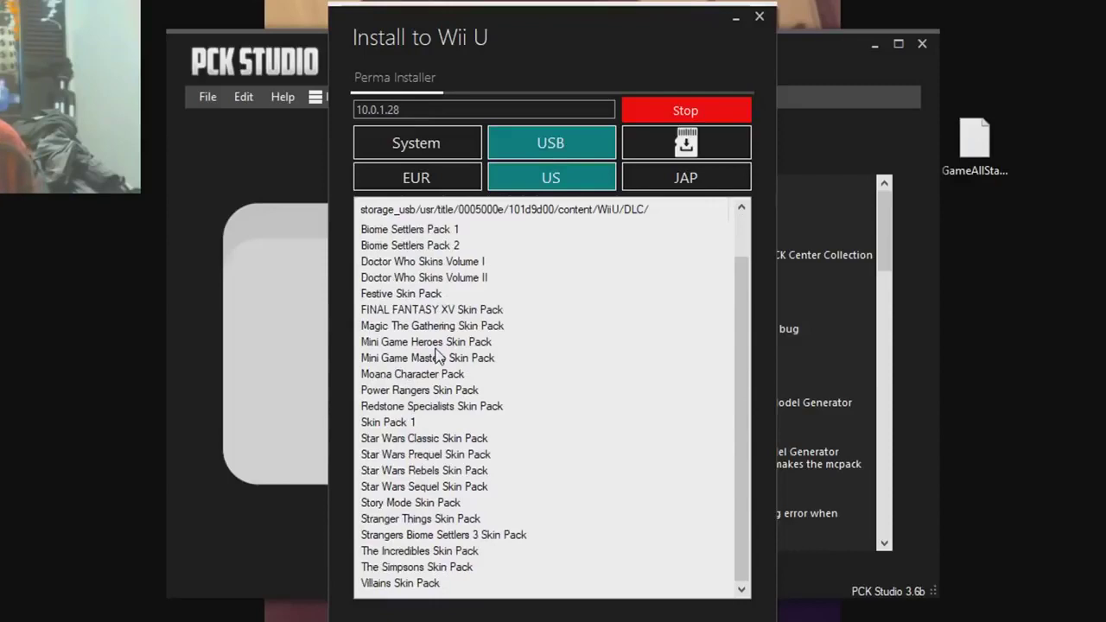
scroll(444, 387, up, 1)
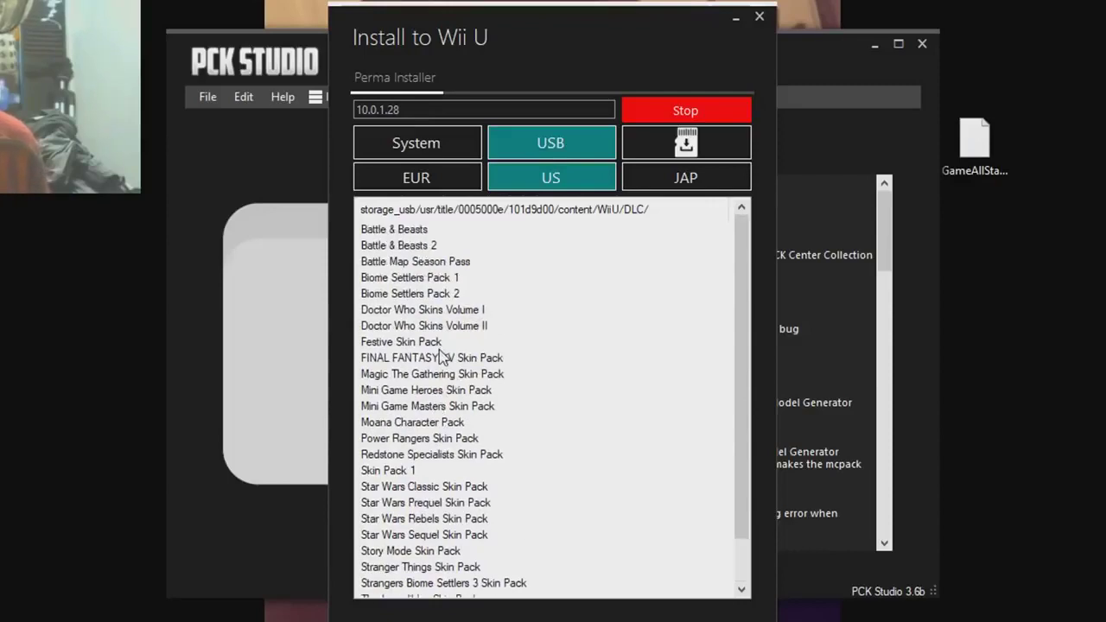
right_click(419, 234)
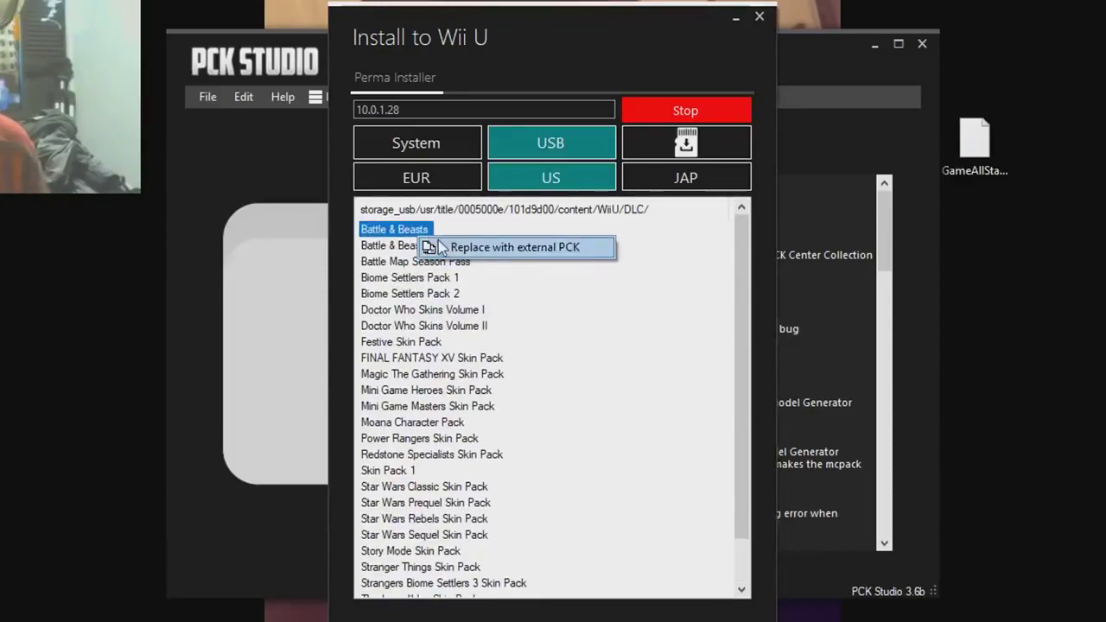
click(400, 246)
right_click(402, 235)
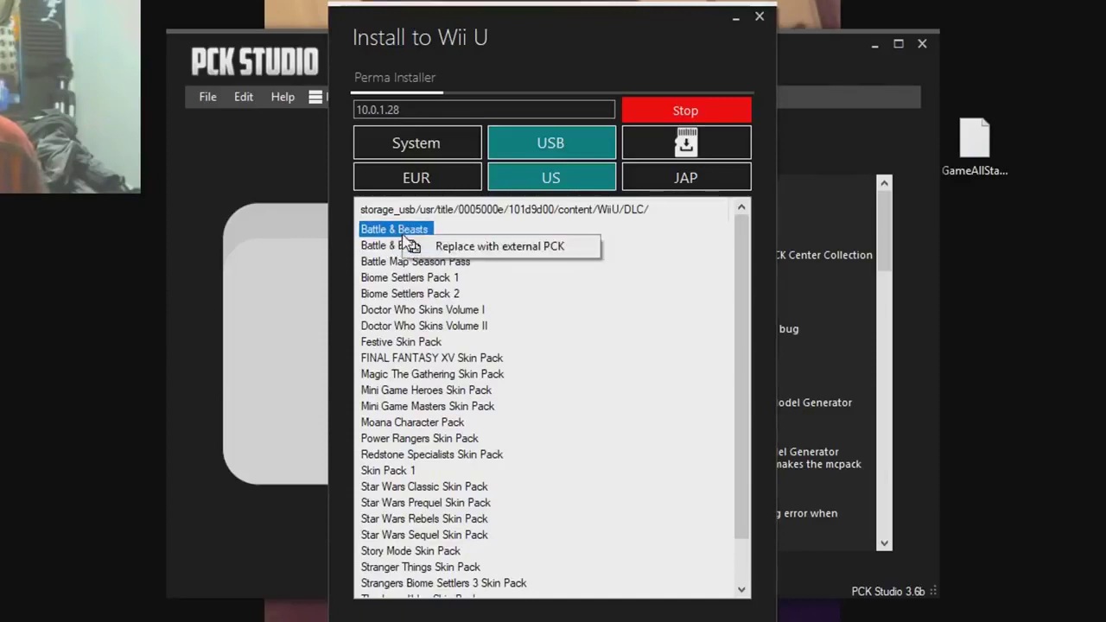
click(523, 248)
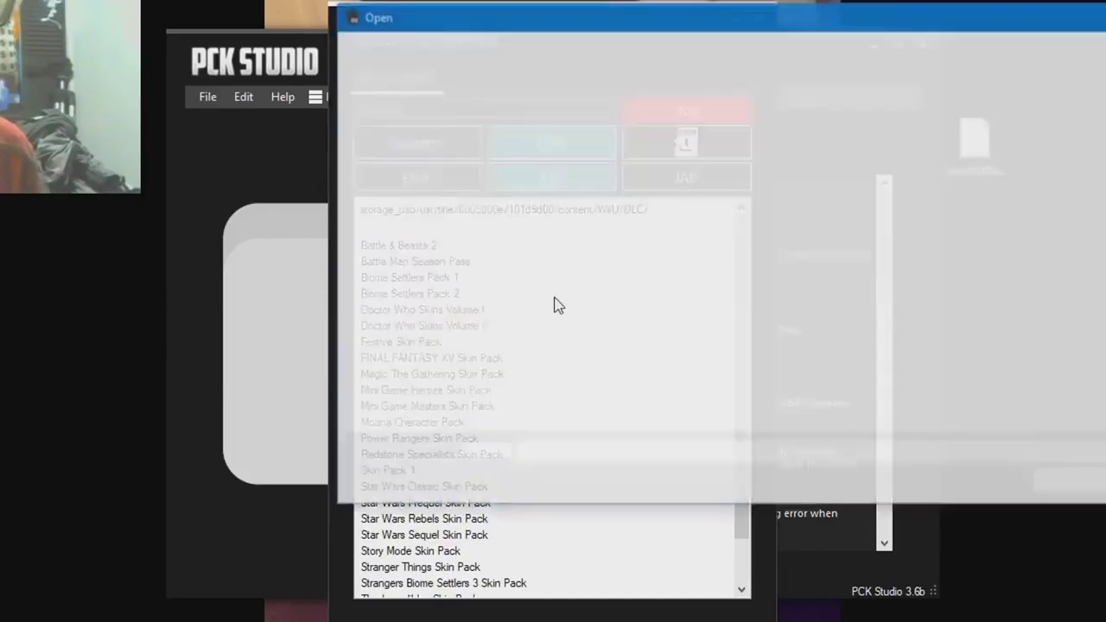
- Choose GameAllStars.pck from the Desktop folder as the replacement pack and dismiss the completion message
scroll(406, 259, up, 5)
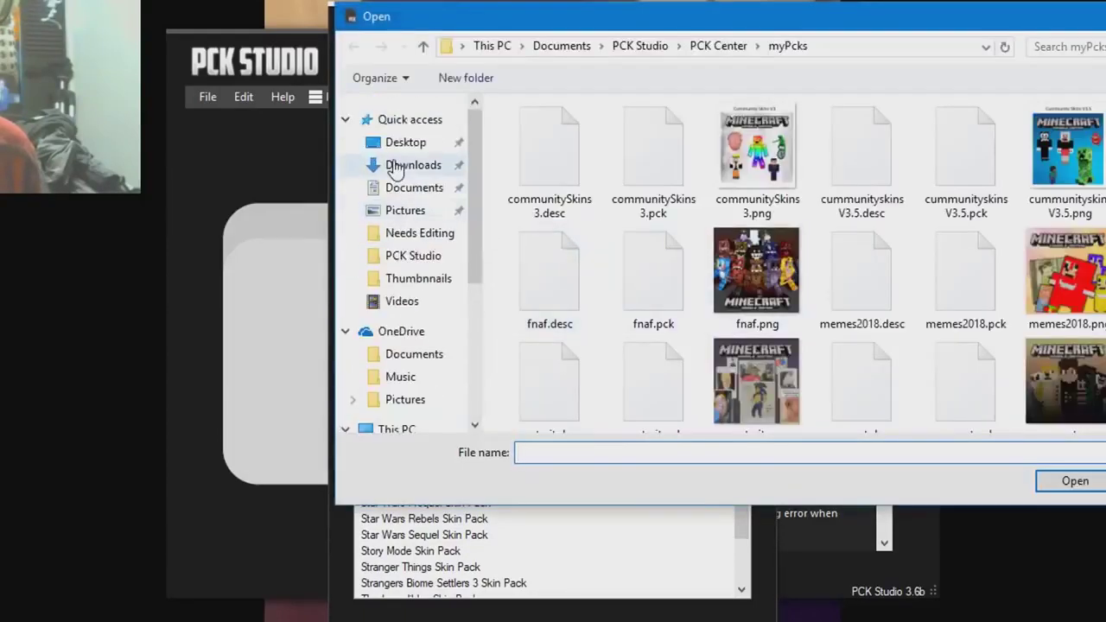
click(406, 121)
click(402, 143)
scroll(660, 259, down, 3)
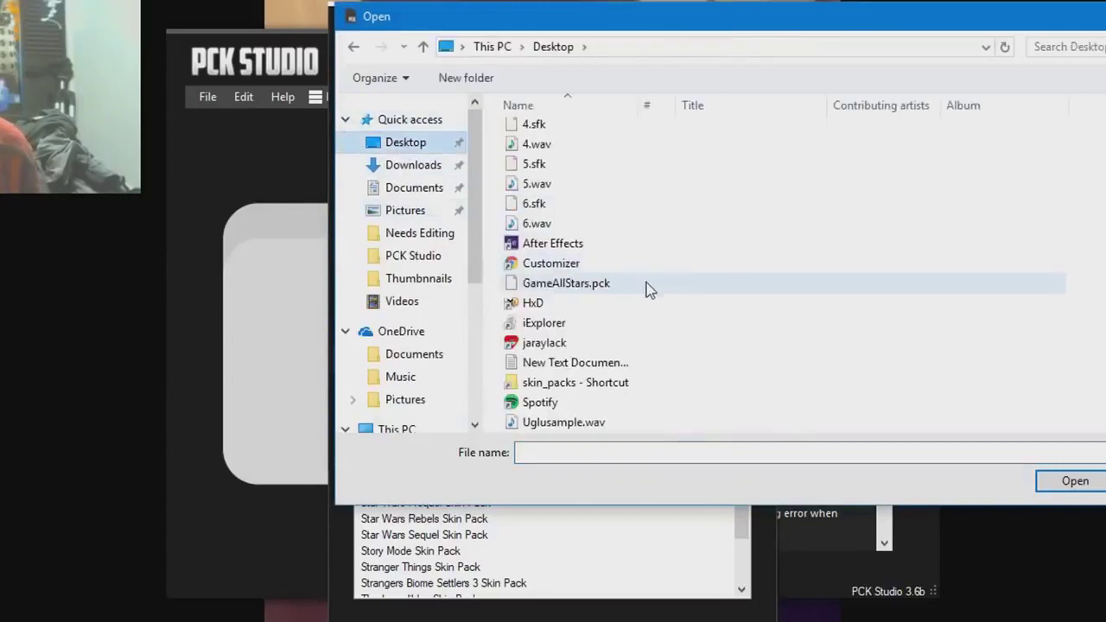
double_click(619, 288)
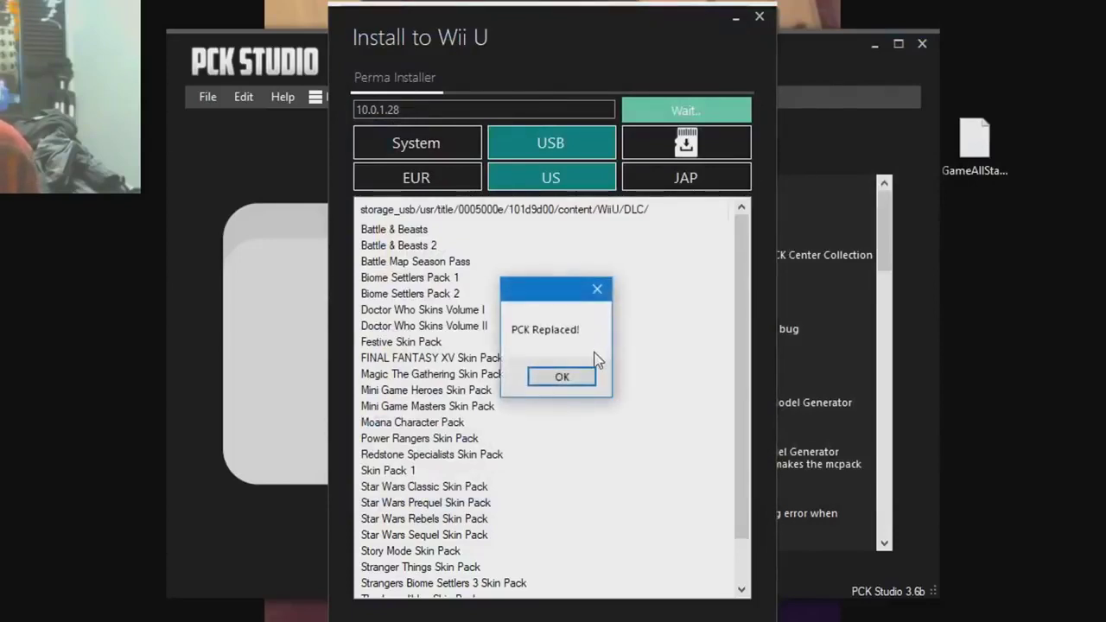
click(576, 377)
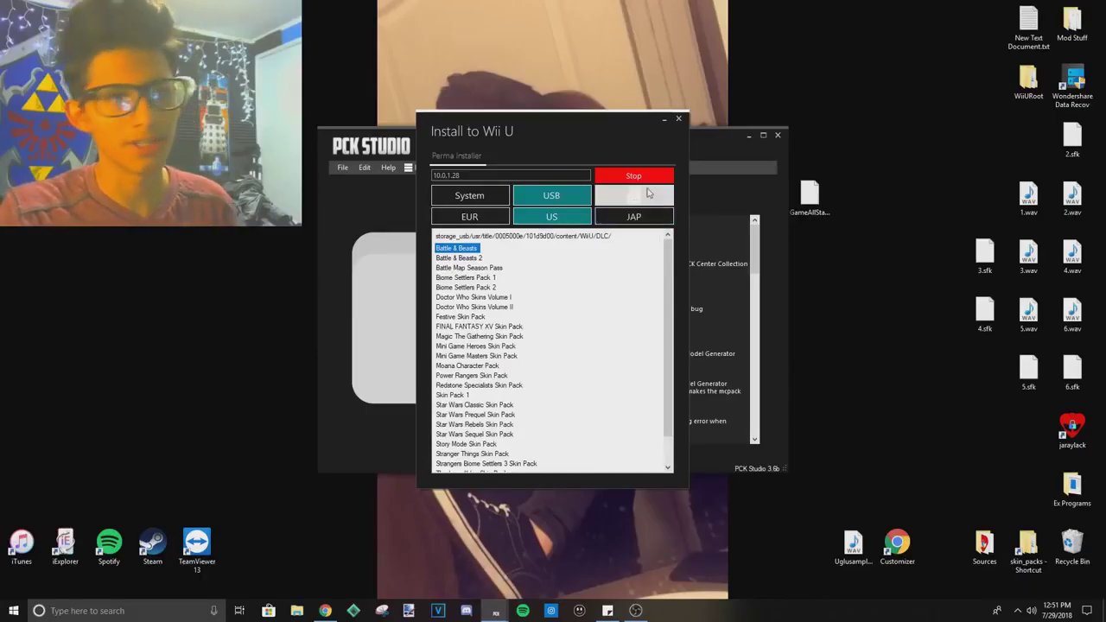
- Stop the Wii U connection and close the installer
click(624, 173)
click(678, 119)
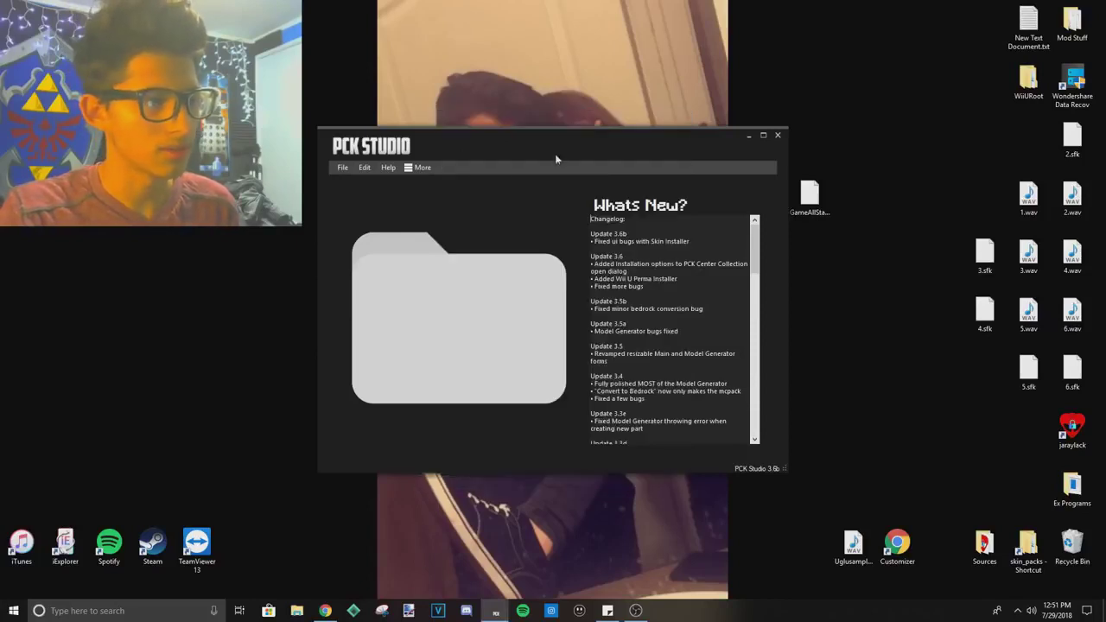
- Open PCK Center and enlarge its window so that four packs fit in each row
click(408, 166)
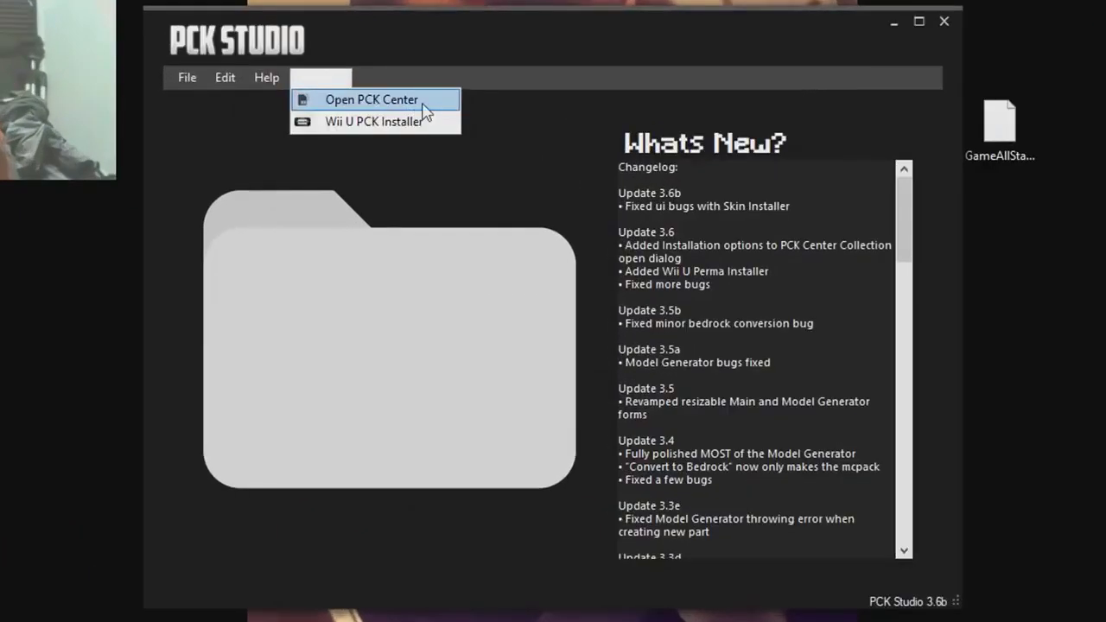
click(422, 103)
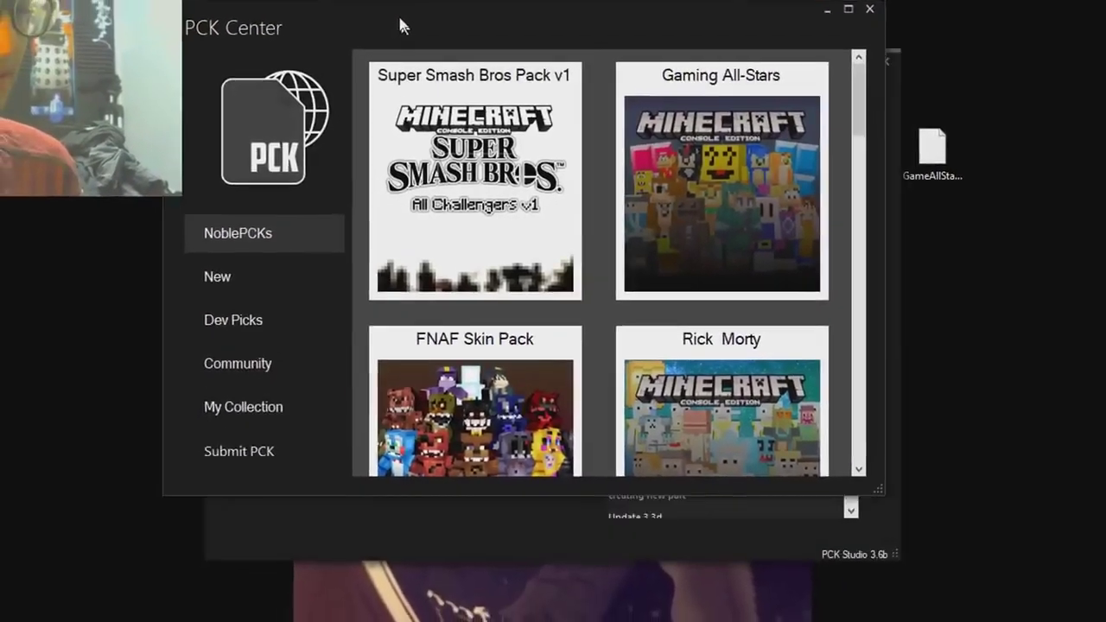
drag(399, 19, 203, 0)
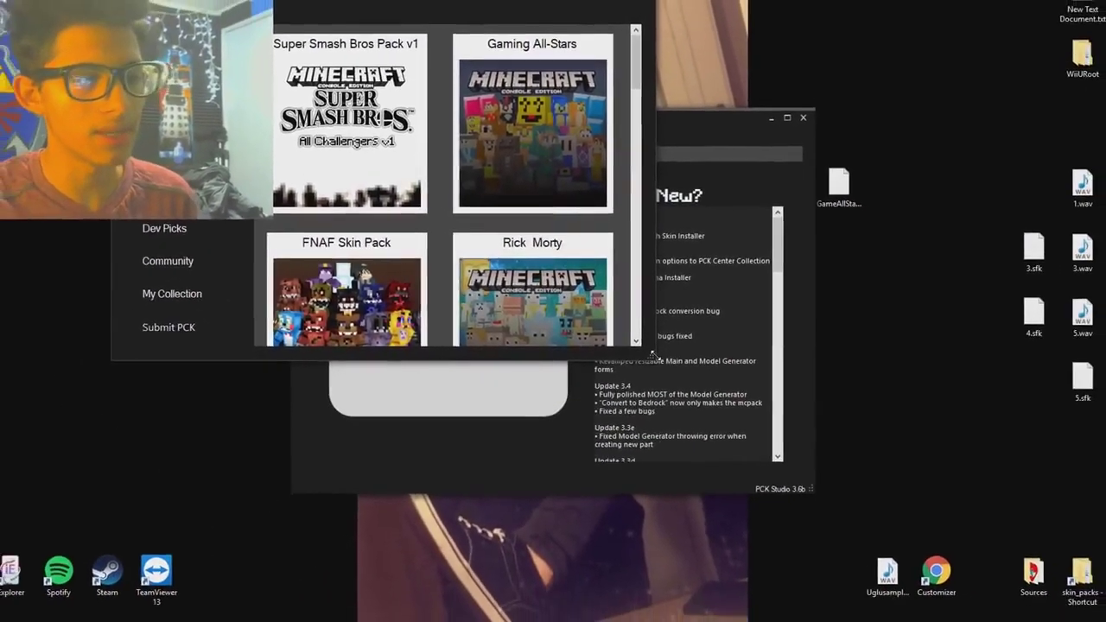
drag(648, 355, 1004, 566)
drag(750, 35, 803, 29)
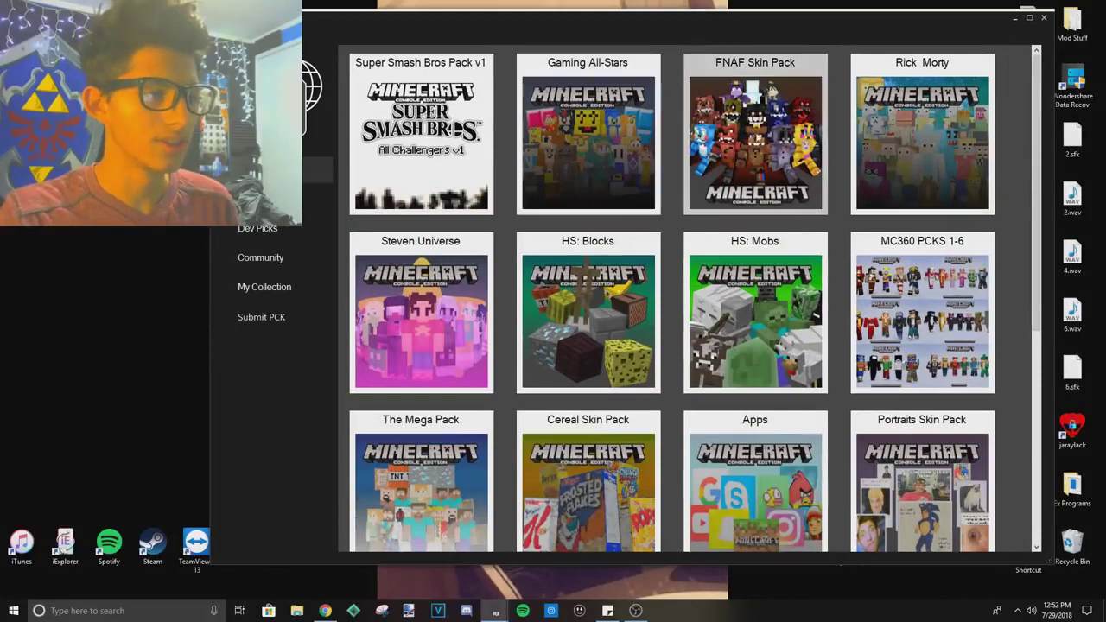
- Look through the New, Dev Picks, Community and My Collection categories, ending on the NoblePCKs collection
click(313, 207)
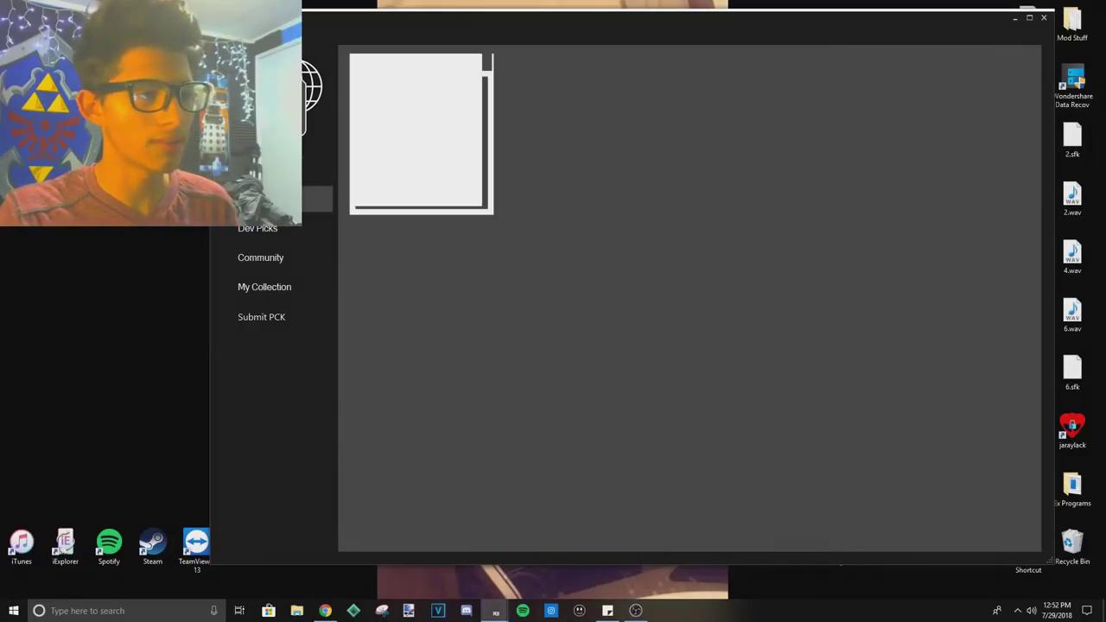
click(271, 231)
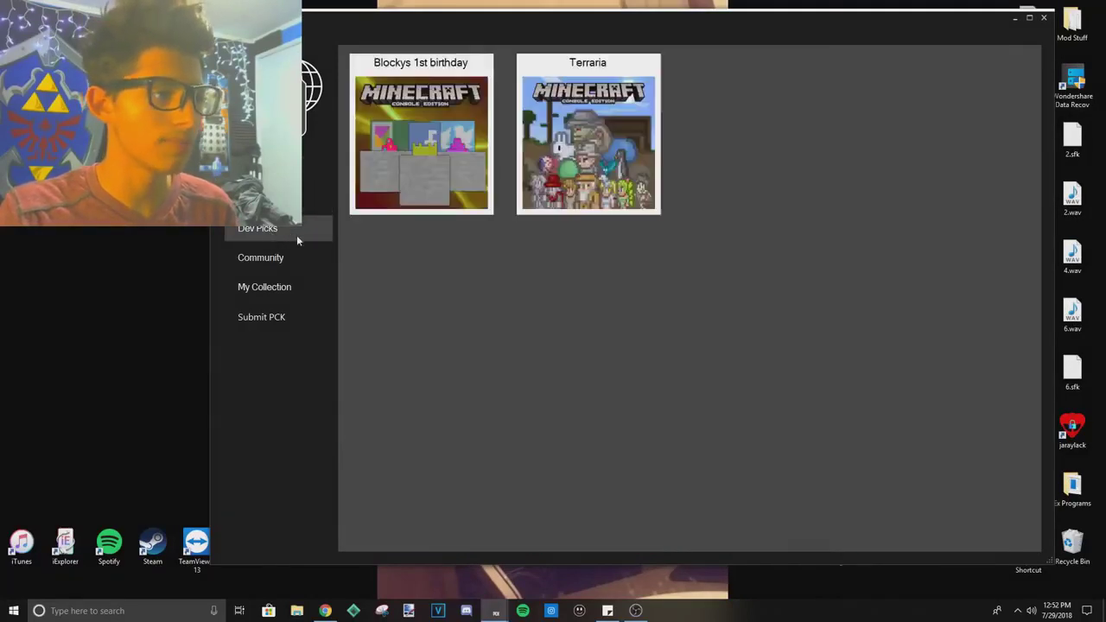
click(293, 257)
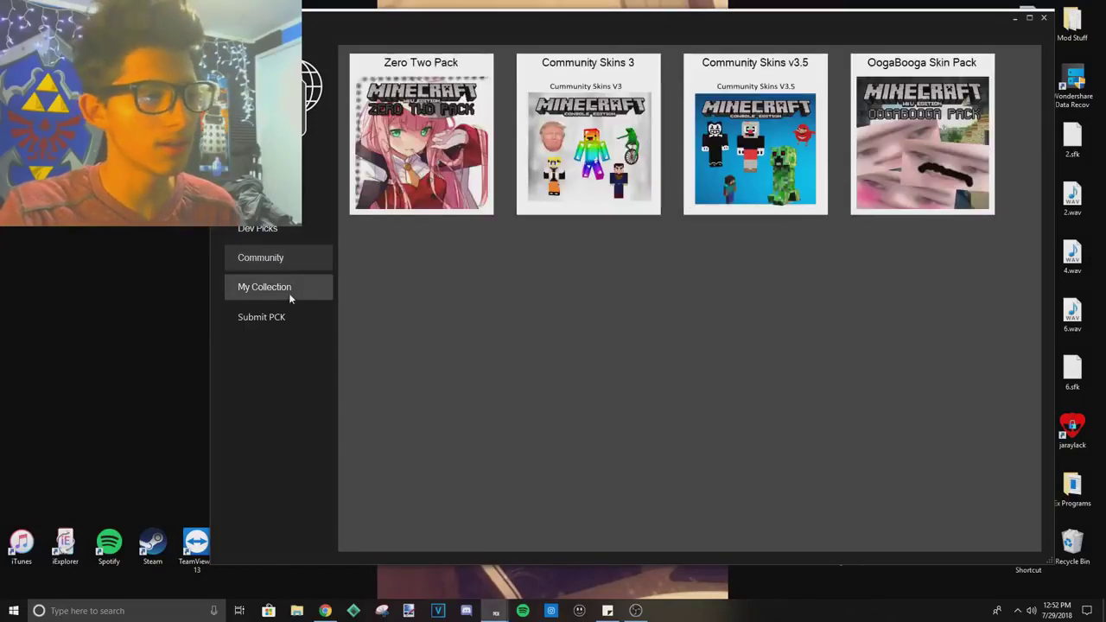
click(286, 290)
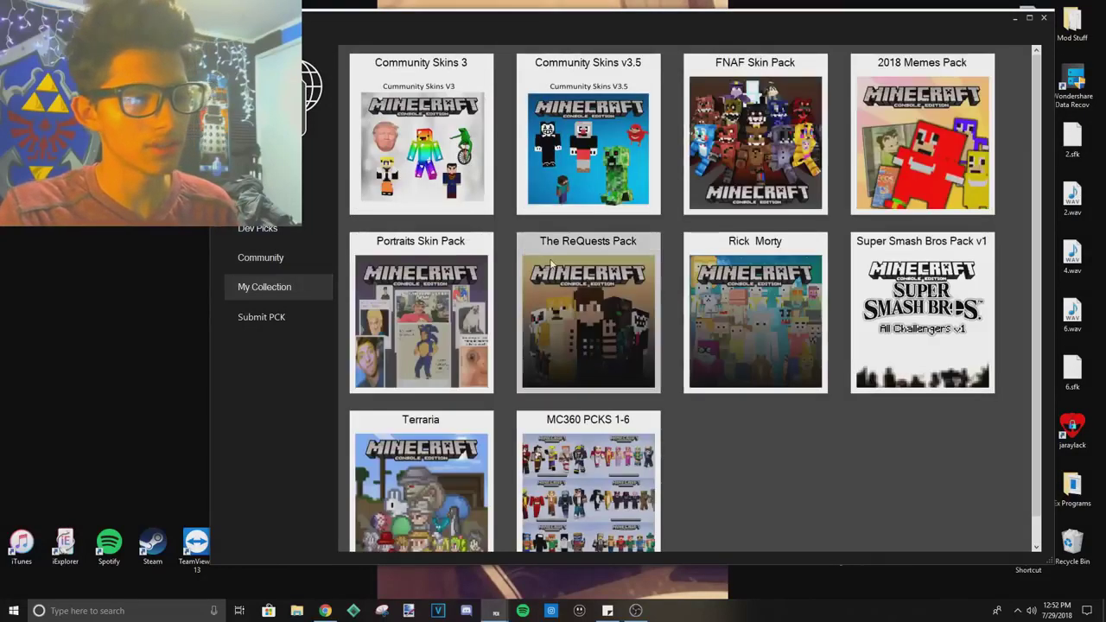
scroll(551, 262, down, 1)
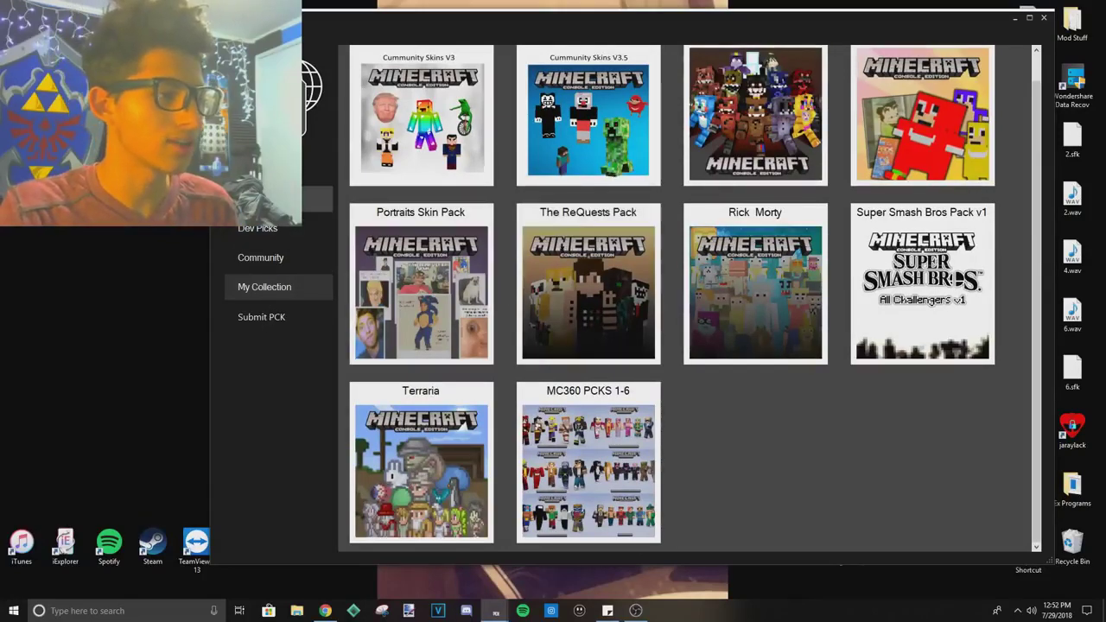
click(264, 287)
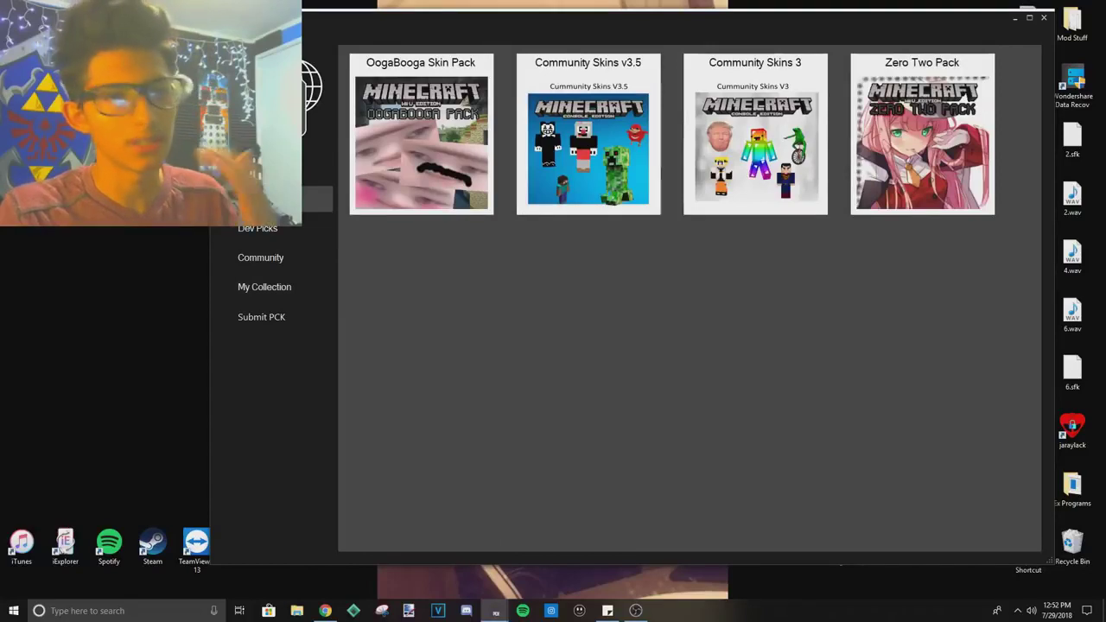
click(259, 171)
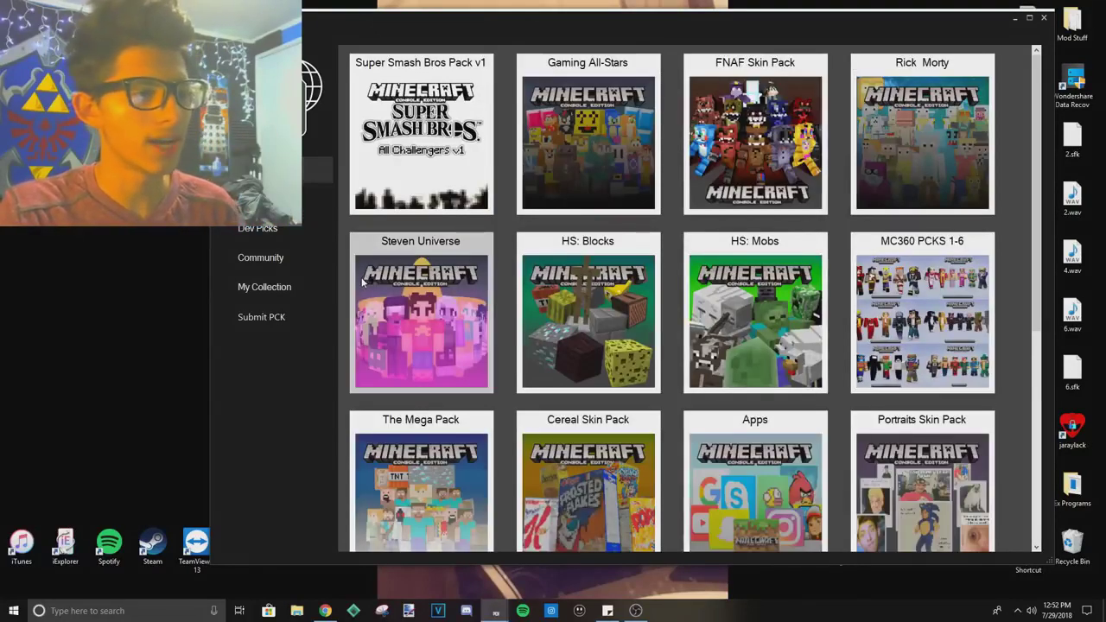
- Add The Livestream Pack from the NoblePCKs collection to the personal collection and close its details
scroll(363, 281, down, 2)
scroll(363, 281, up, 2)
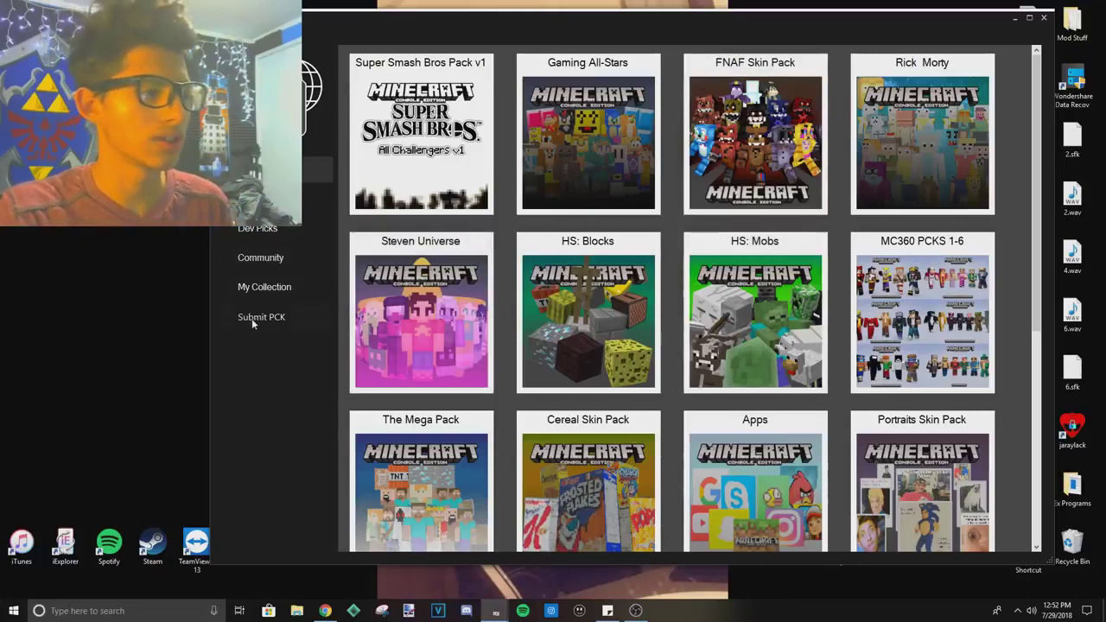
scroll(720, 274, down, 3)
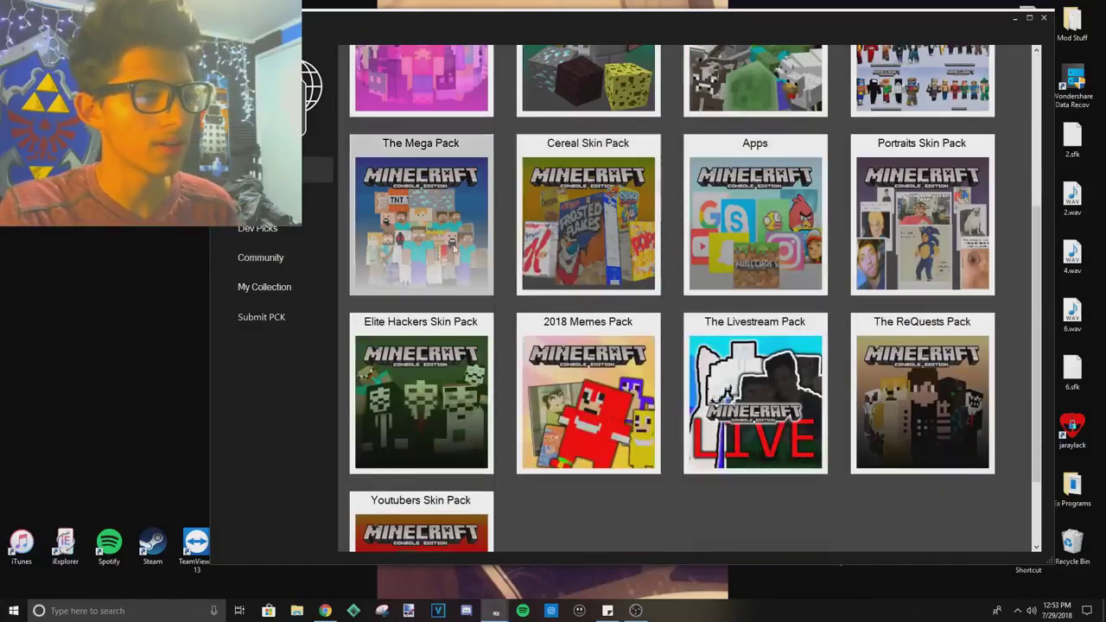
click(731, 370)
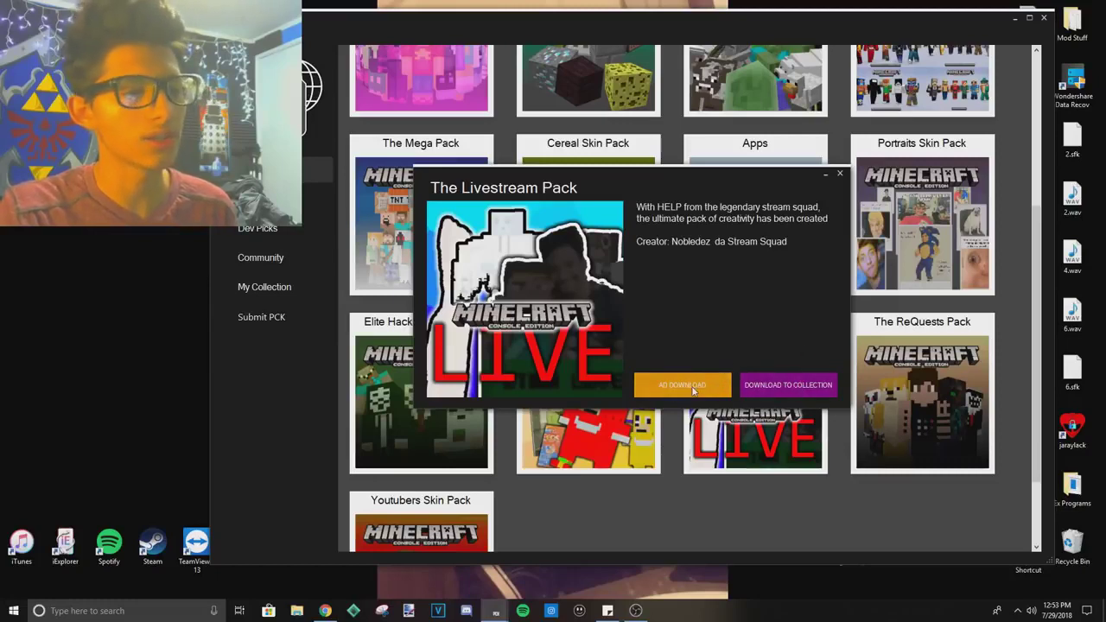
click(794, 393)
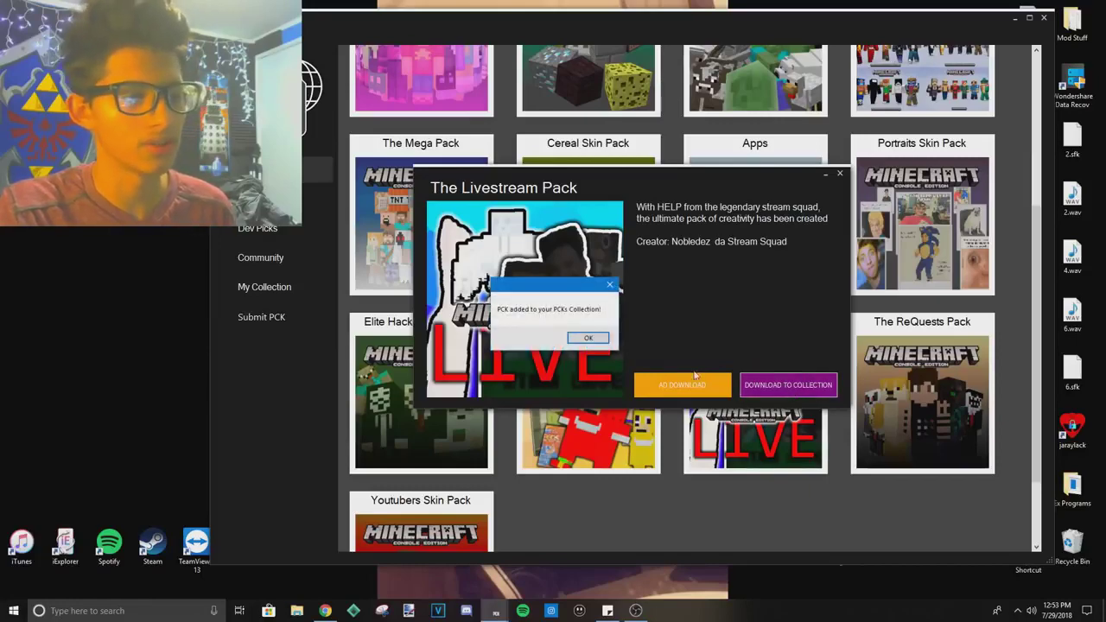
click(587, 338)
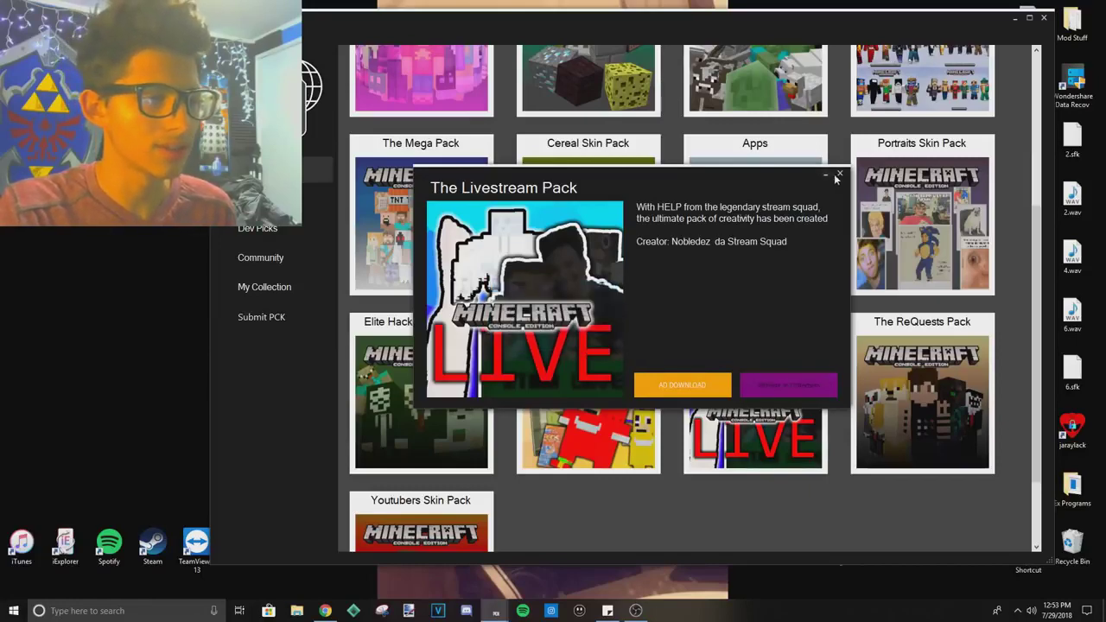
click(836, 177)
- Open The Livestream Pack from My Collection and launch its Wii U installer
click(283, 291)
scroll(616, 281, down, 1)
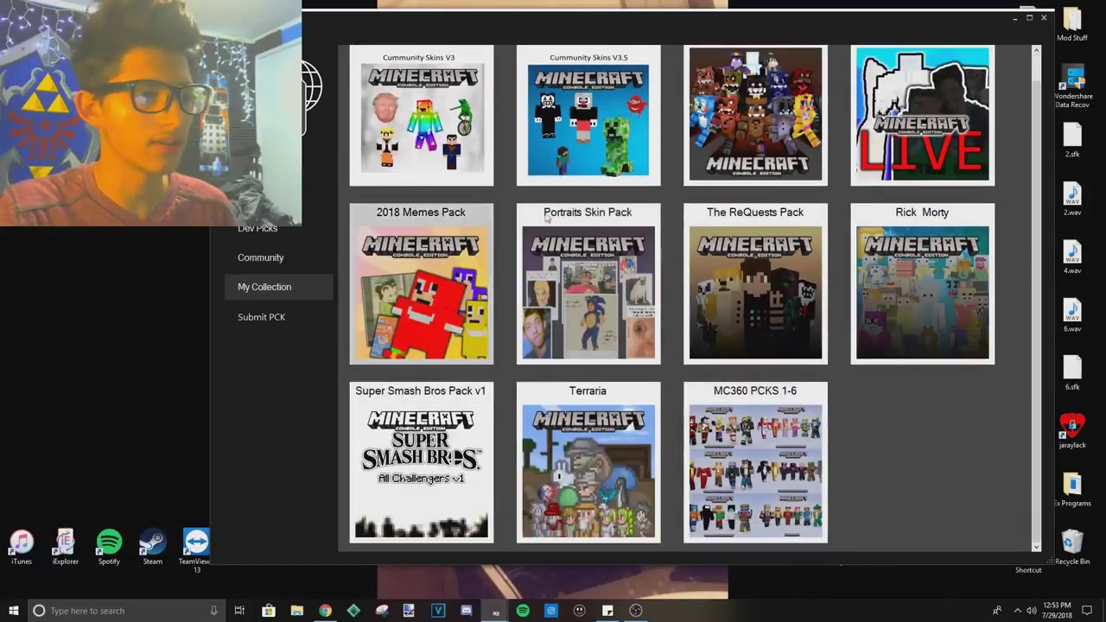
scroll(916, 147, up, 1)
click(865, 200)
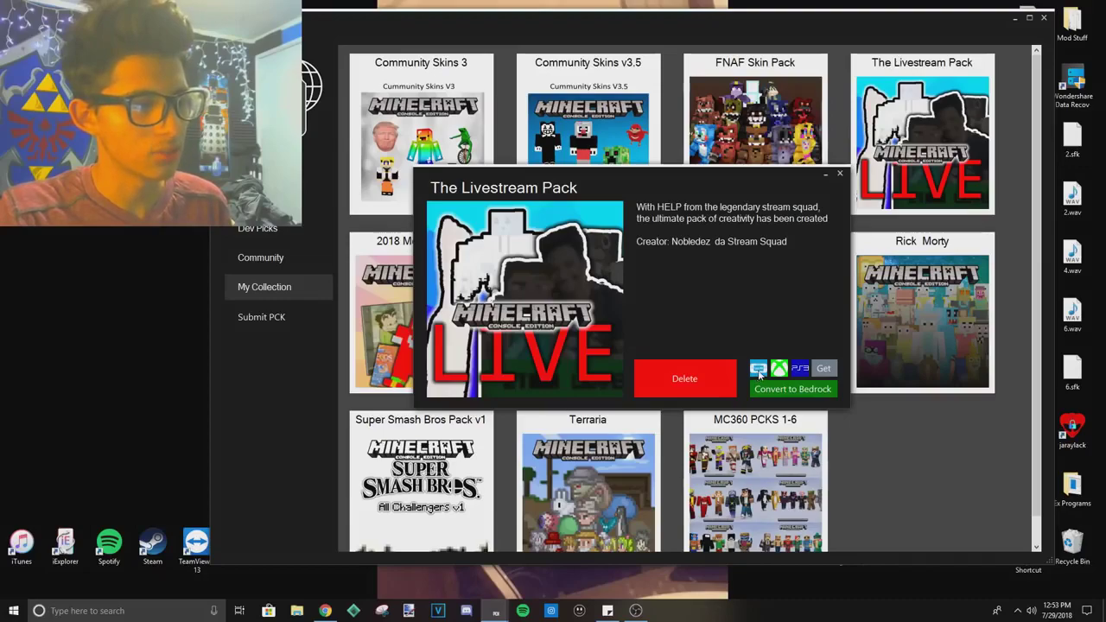
click(758, 370)
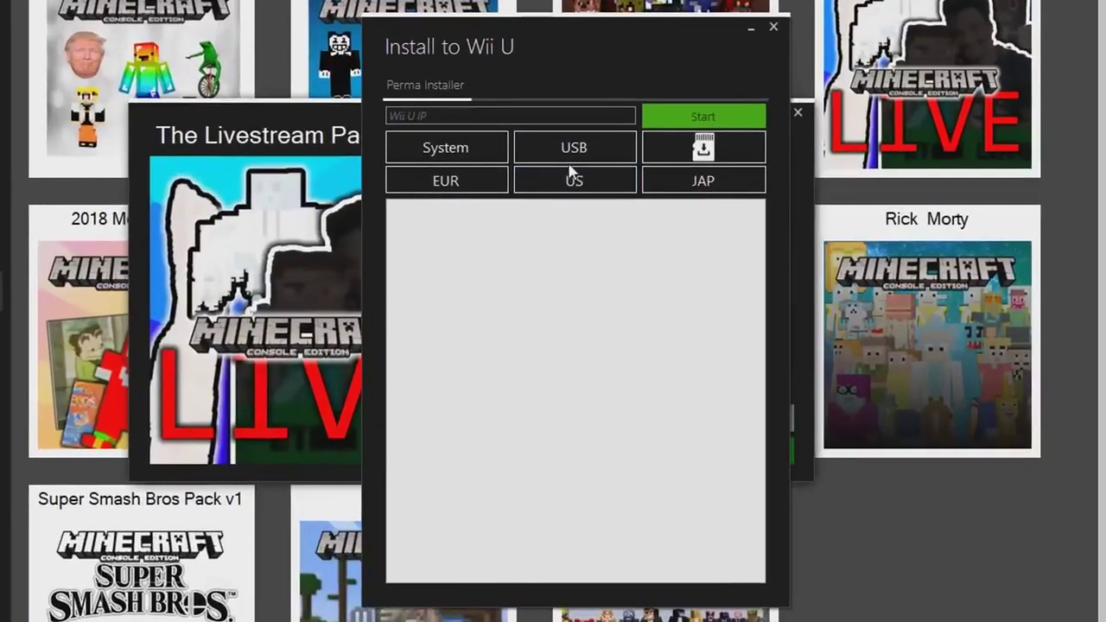
- Set the installer to USB storage and the US region, and connect to the Wii U at 10.0.1.28
click(573, 153)
click(573, 180)
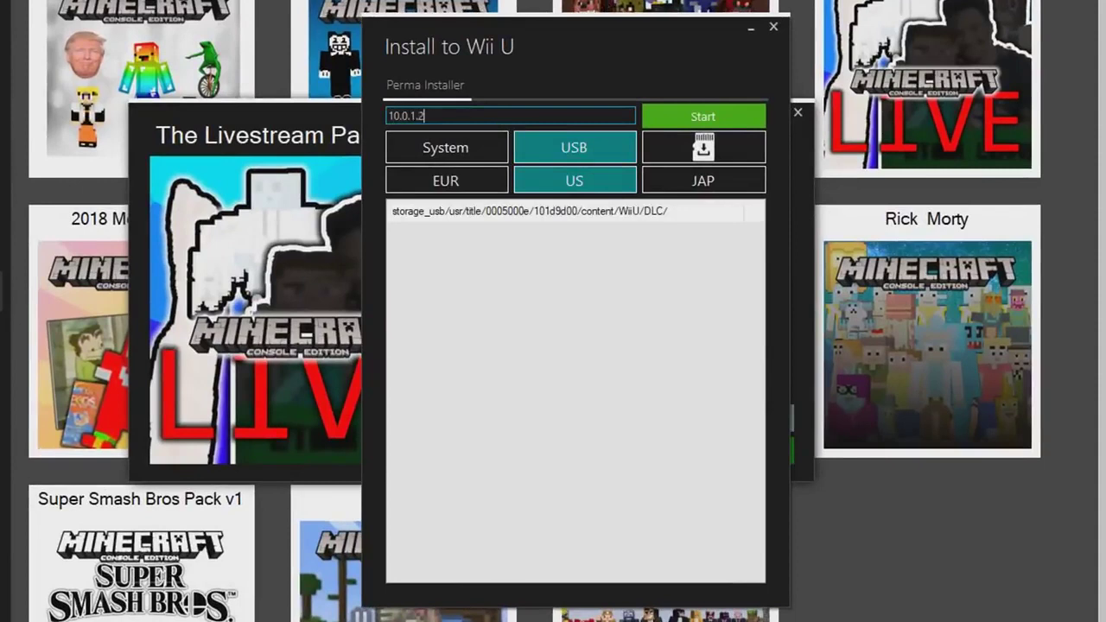
text(10.0.1.28)
click(726, 119)
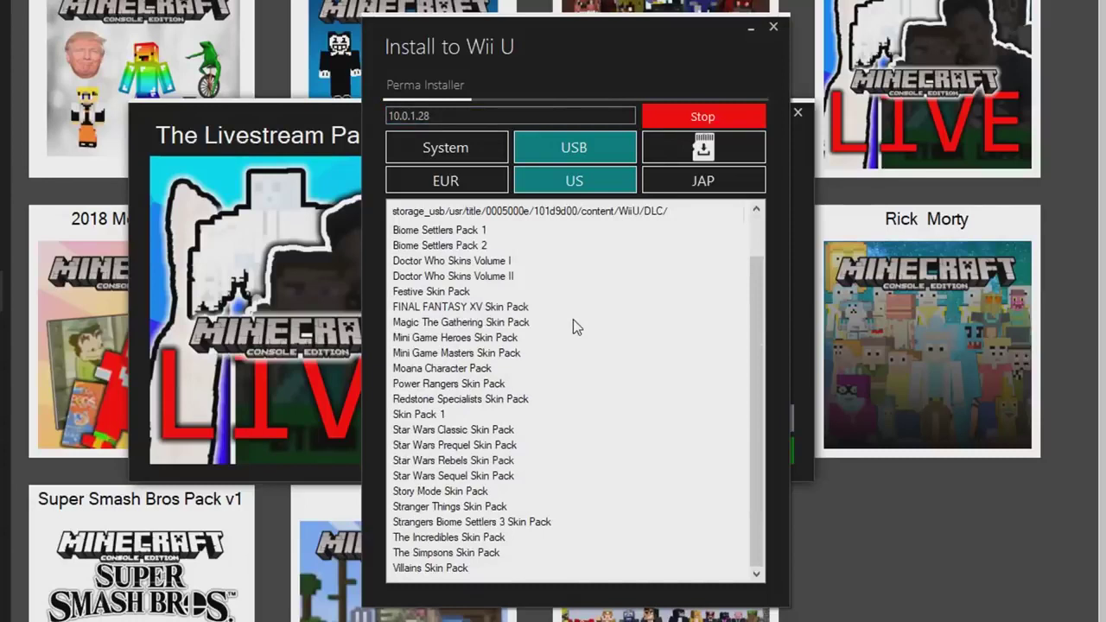
- Replace the installed Power Rangers Skin Pack with livestream.pck and dismiss the completion message
scroll(453, 390, up, 1)
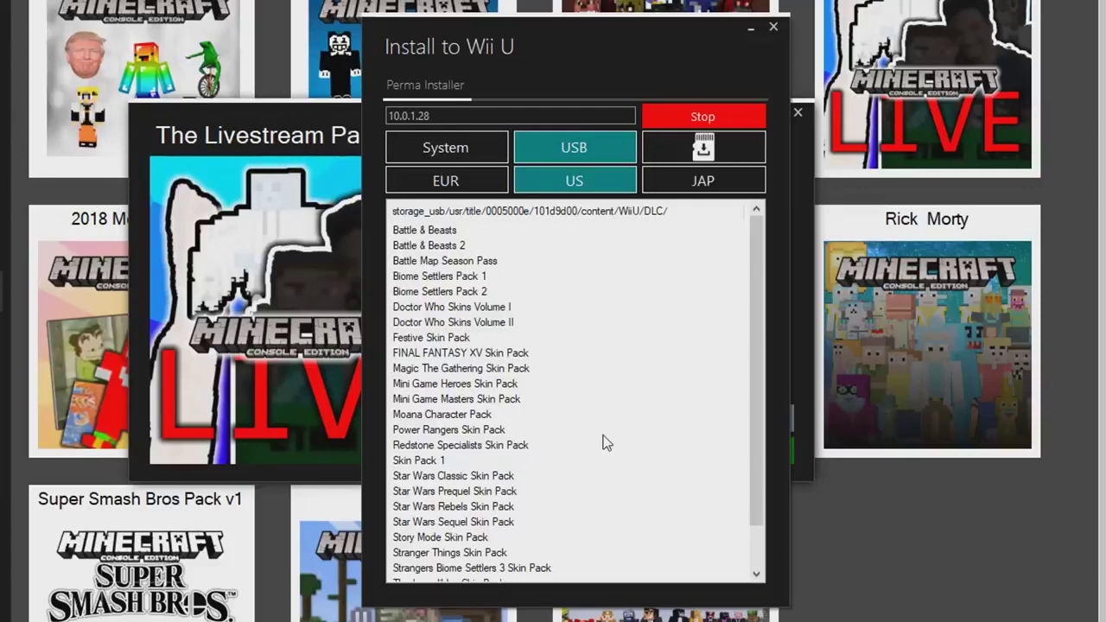
scroll(458, 329, down, 1)
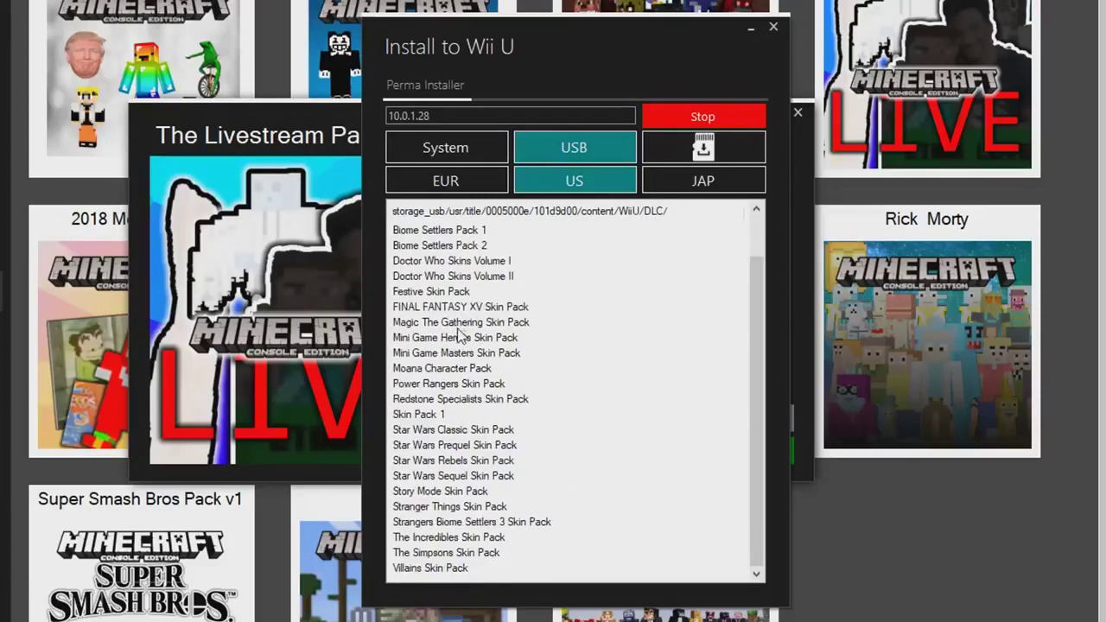
right_click(456, 385)
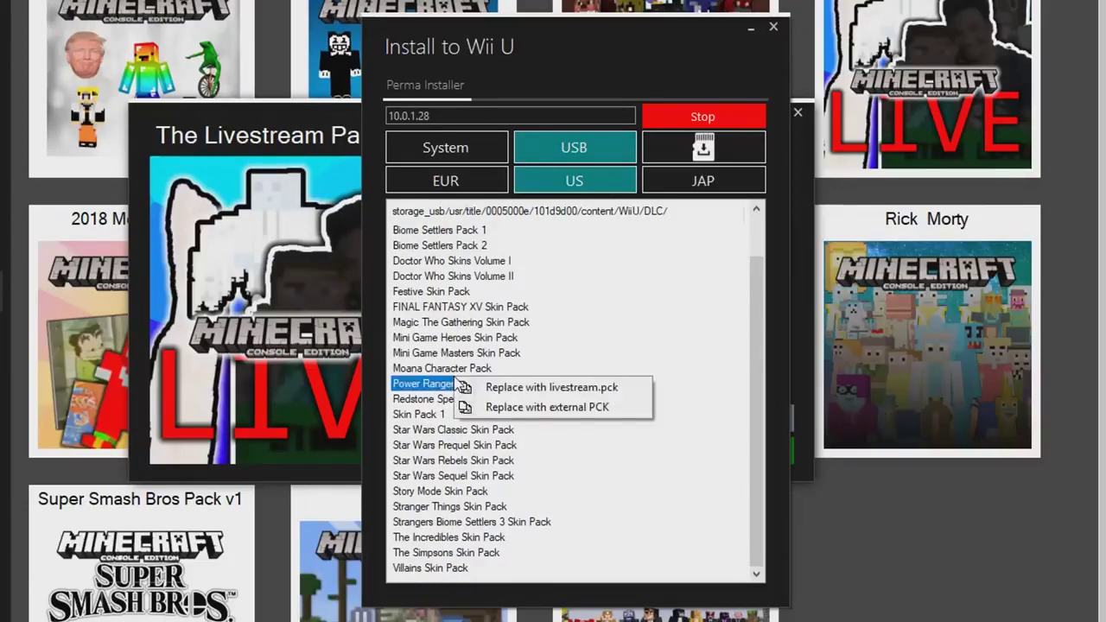
click(514, 391)
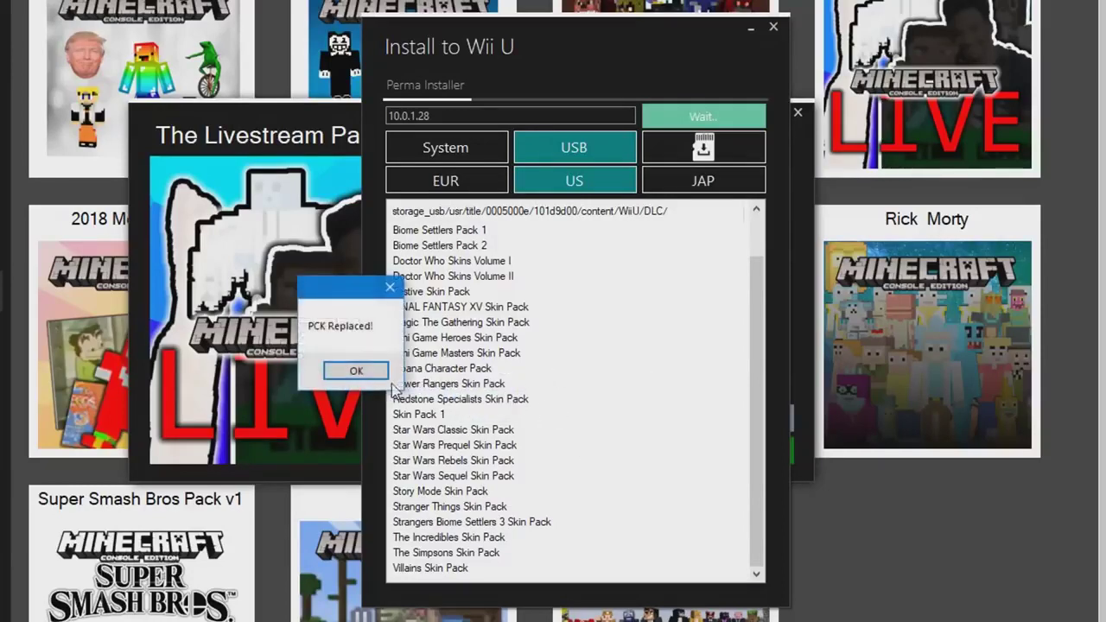
click(354, 371)
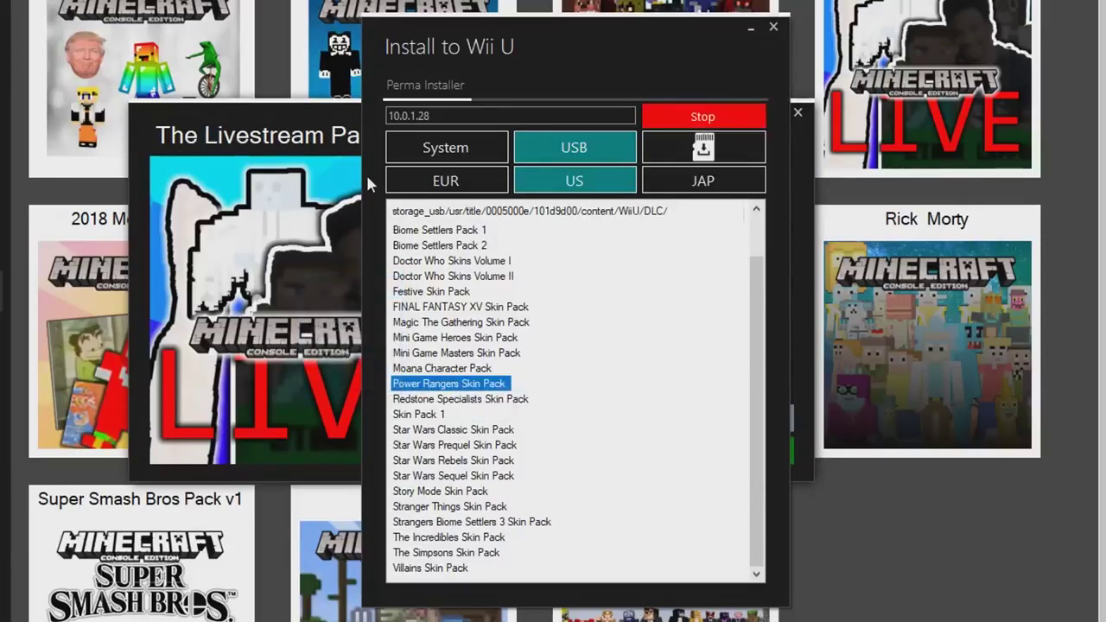
right_click(430, 291)
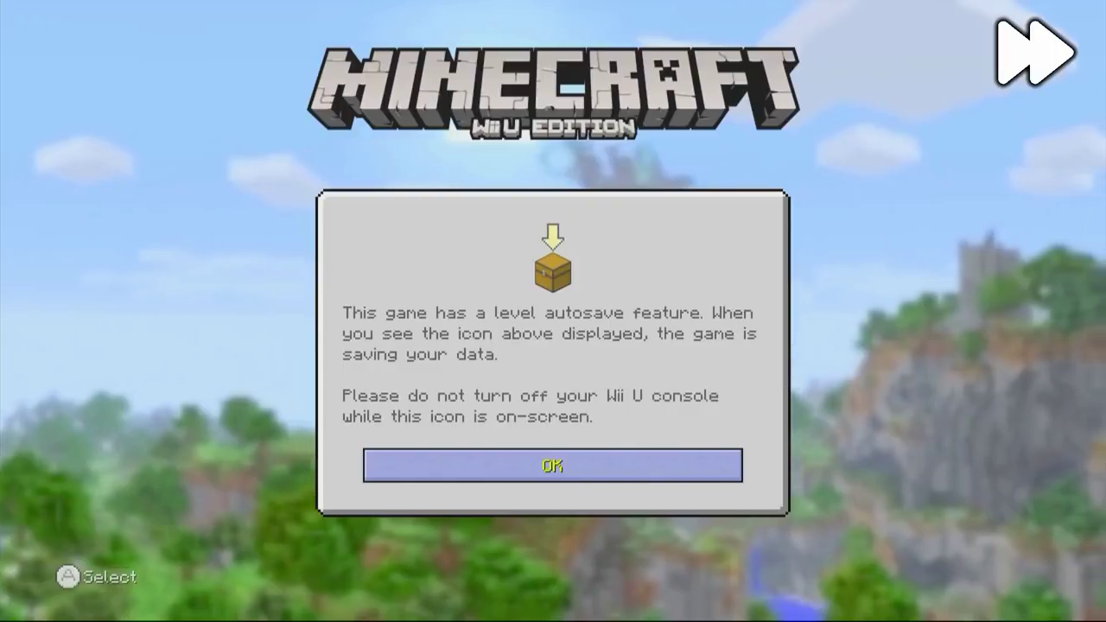
- In Minecraft: Wii U Edition, dismiss the autosave notice and open the Change Skin screen
key(Return)
key(Down)
key(Down)
key(Down)
key(Return)
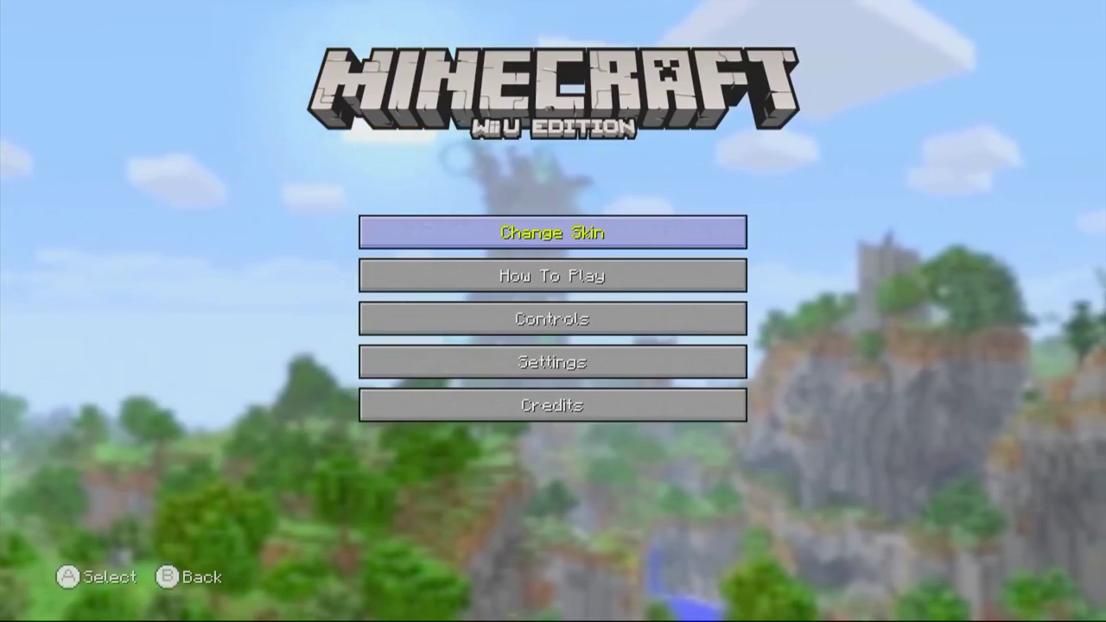
key(Return)
- Browse down the list of skin packs and compare the two Gaming All-Stars entries
key(Down)
key(Down)
key(Down)
key(Down)
key(Down)
key(Down)
key(Down)
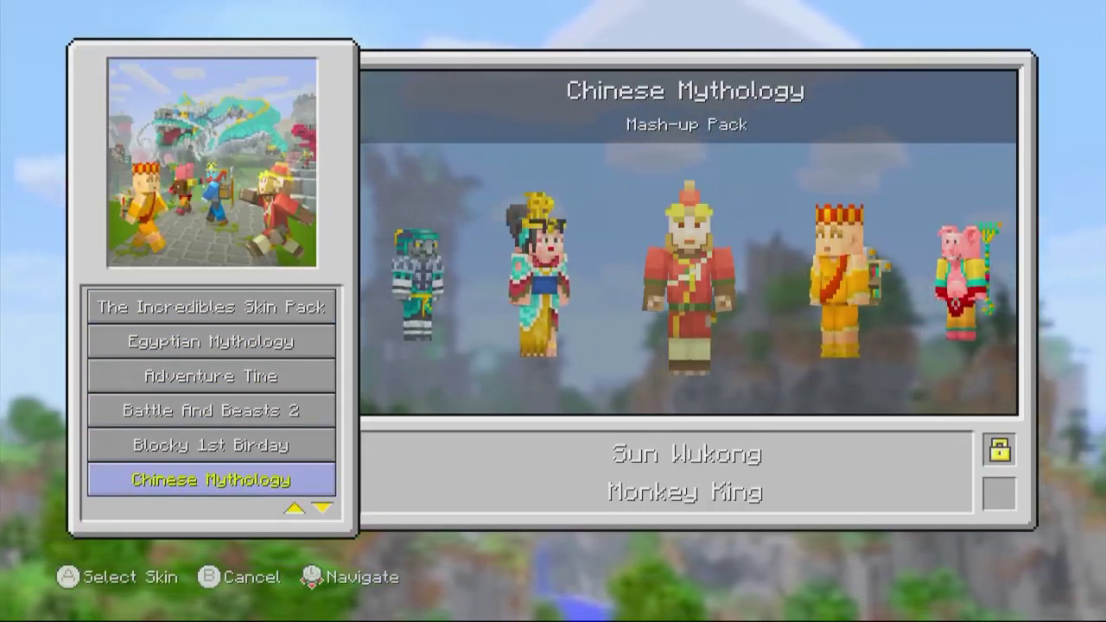
key(Down)
key(Up)
key(Up)
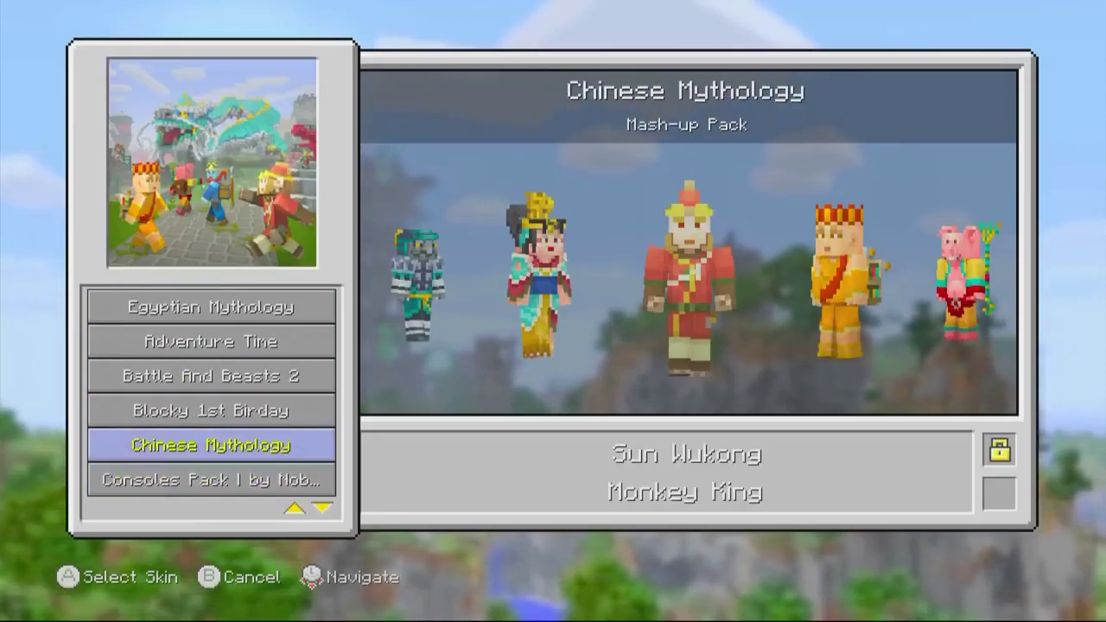
key(Down)
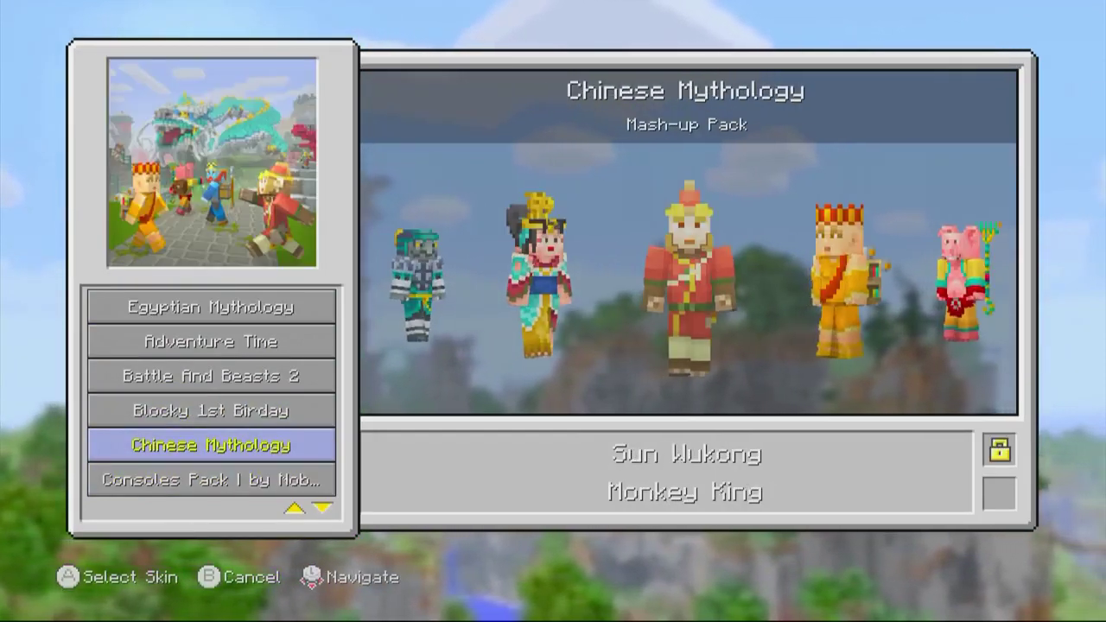
key(Up)
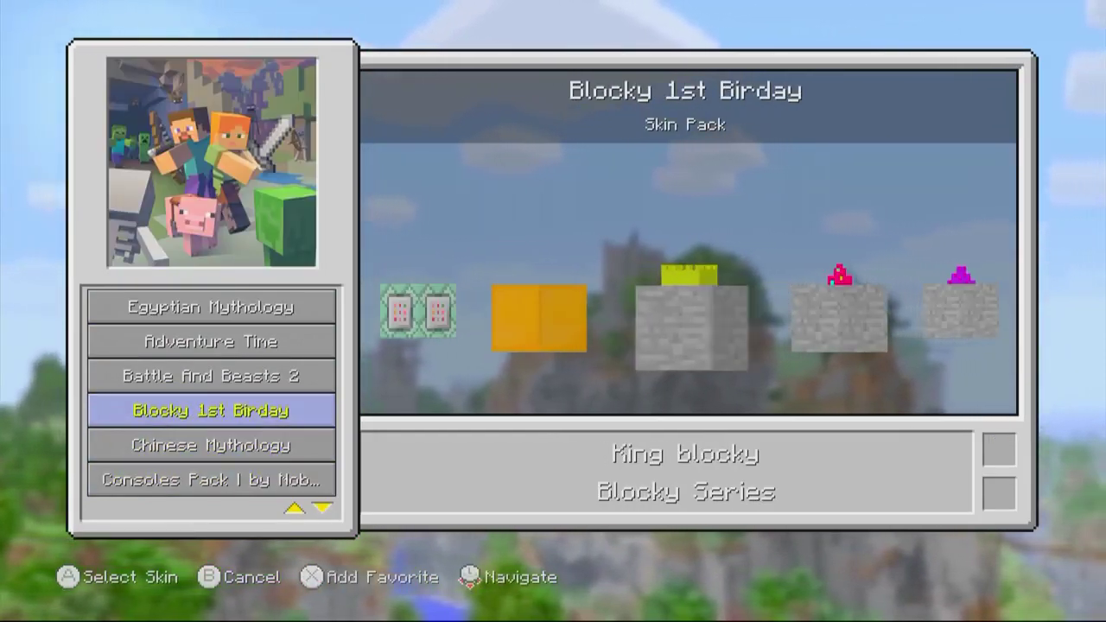
key(Down)
key(Down)
key(Down)
key(Down)
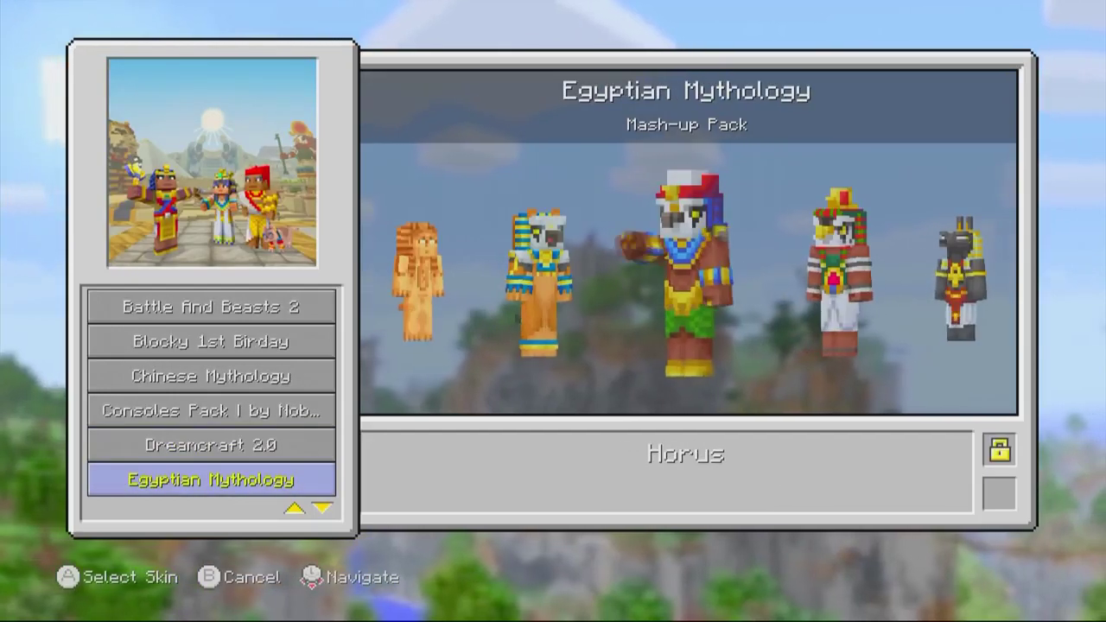
key(Down)
key(Down)
key(Down)
key(Down)
key(Down)
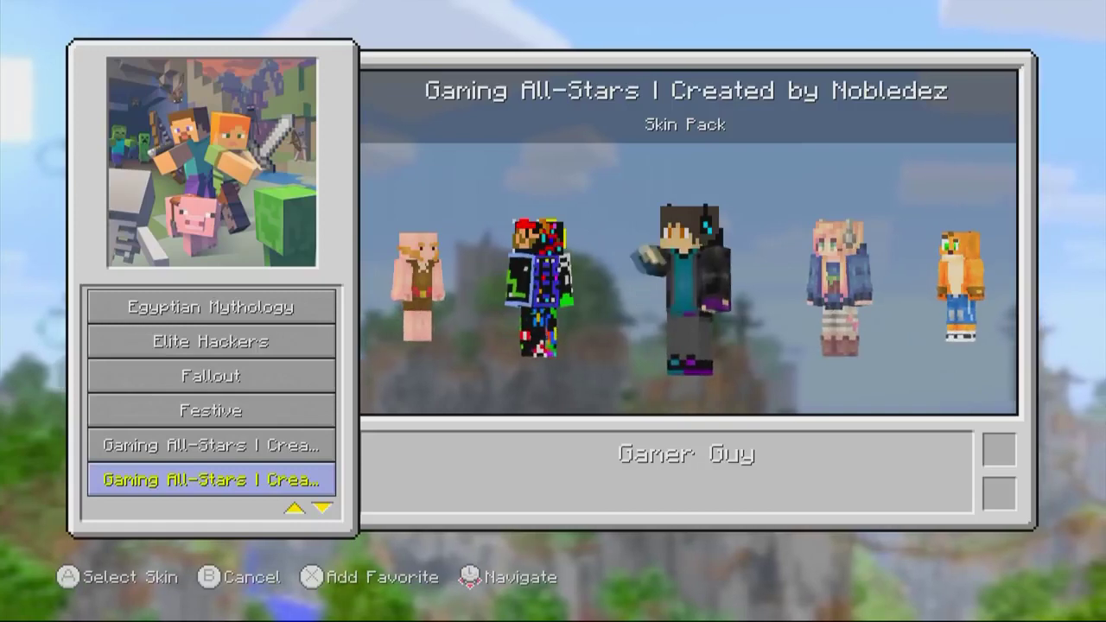
key(Up)
key(Down)
key(Up)
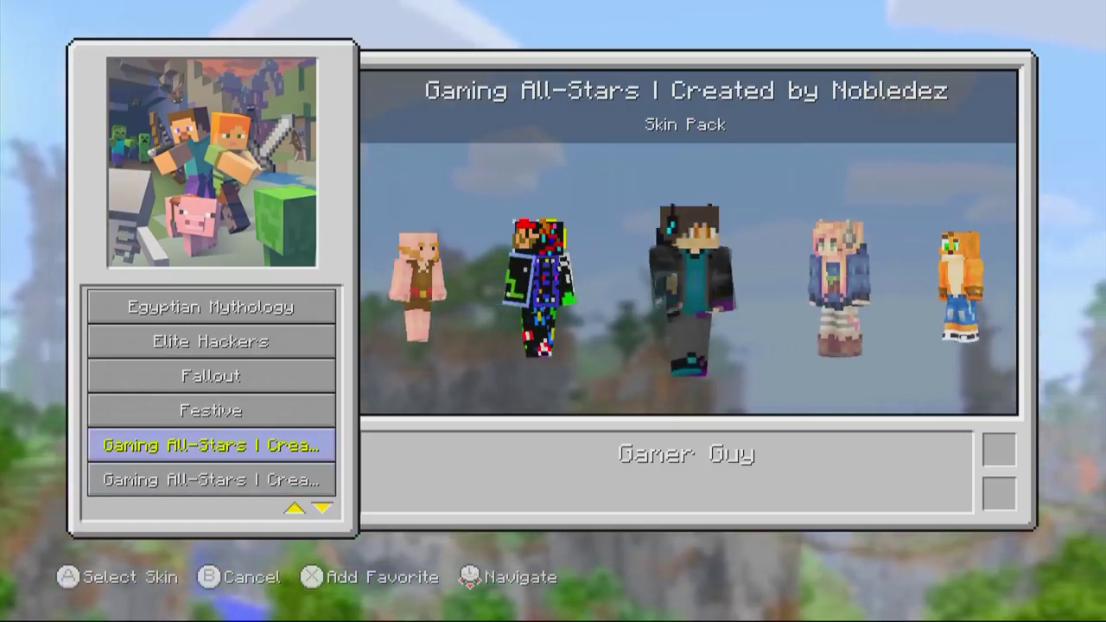
- Continue down the skin pack list, compare the two Livestream Skins entries and stop on the first one
key(Down)
key(Down)
key(Down)
key(Down)
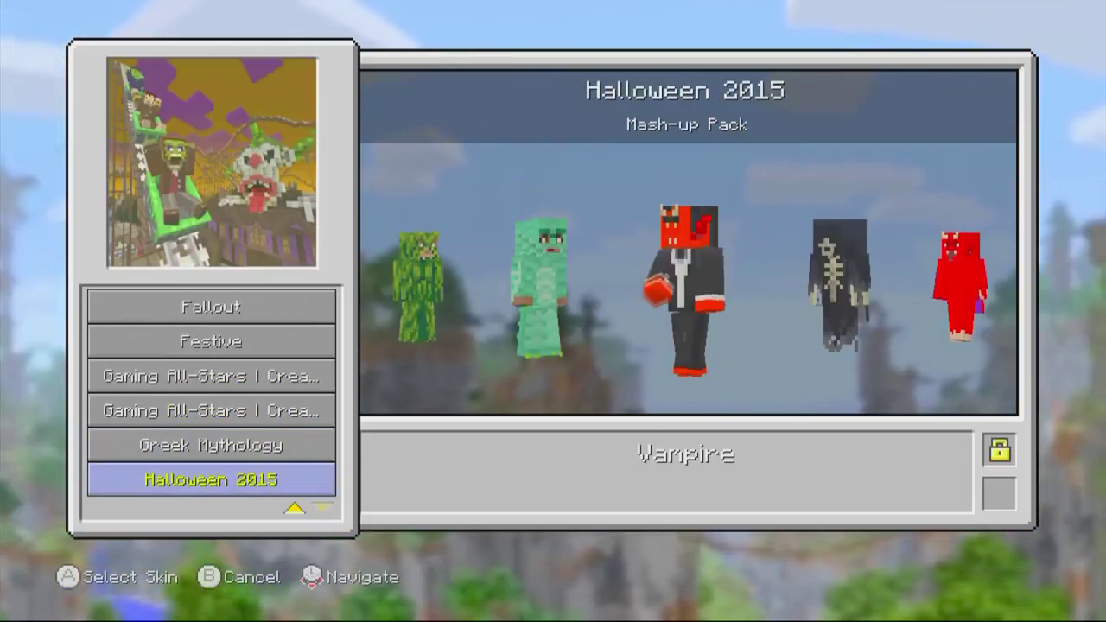
key(Down)
key(Down)
key(Up)
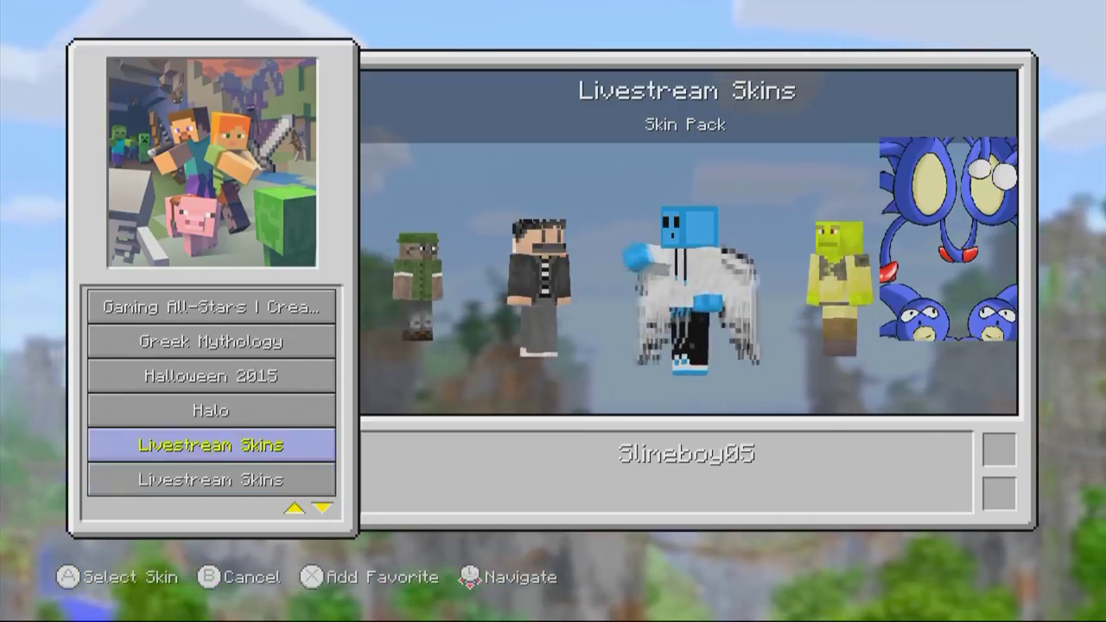
key(Down)
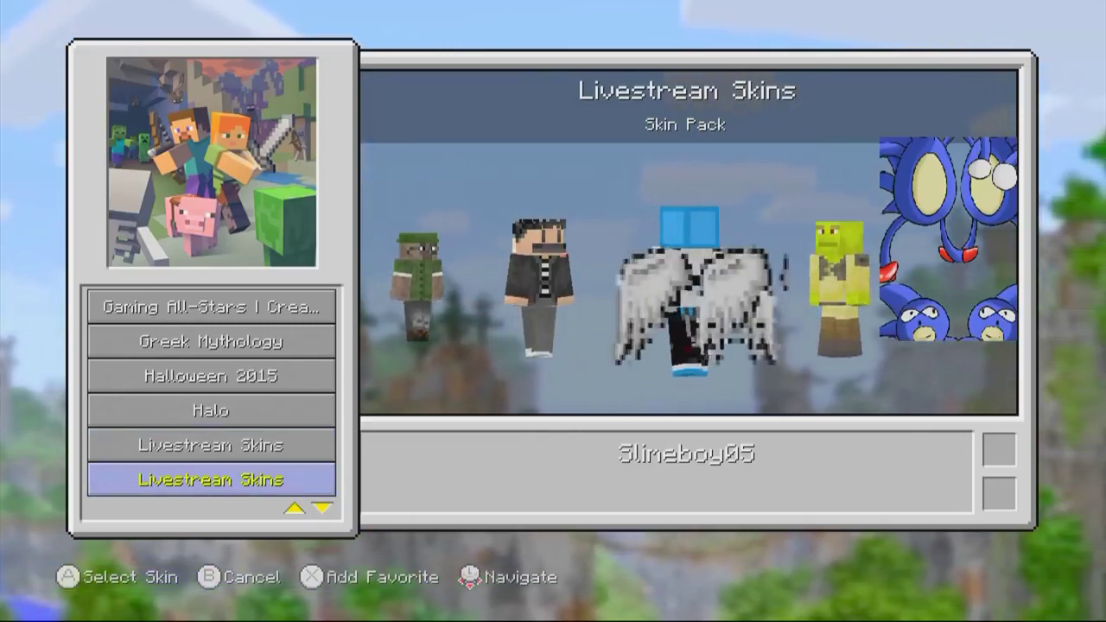
key(Down)
key(Up)
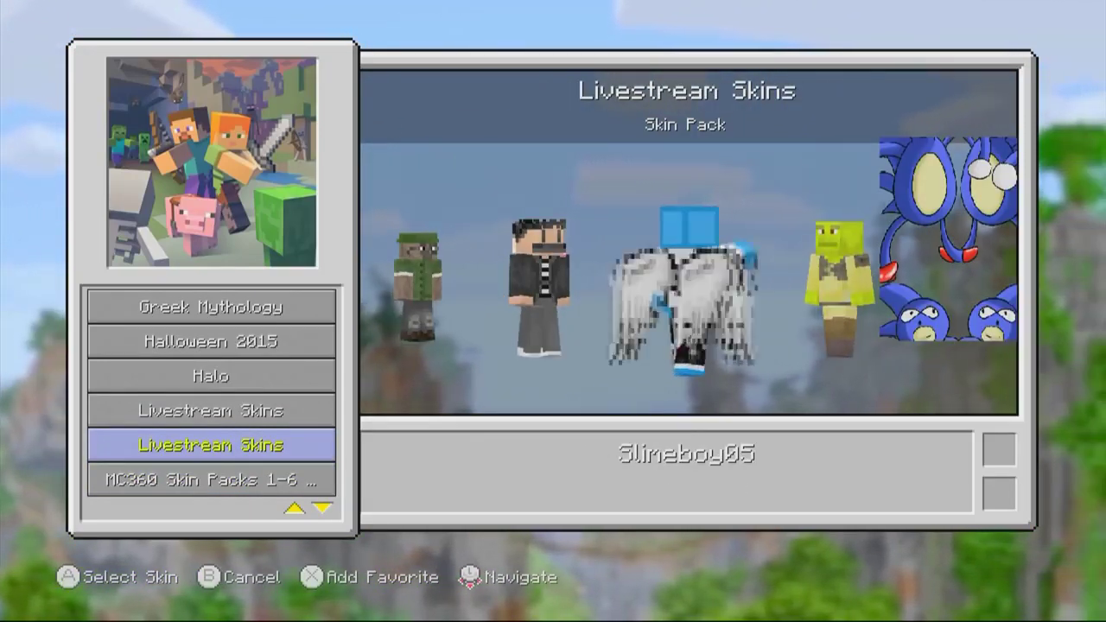
key(Down)
key(Up)
key(Up)
key(Up)
key(Up)
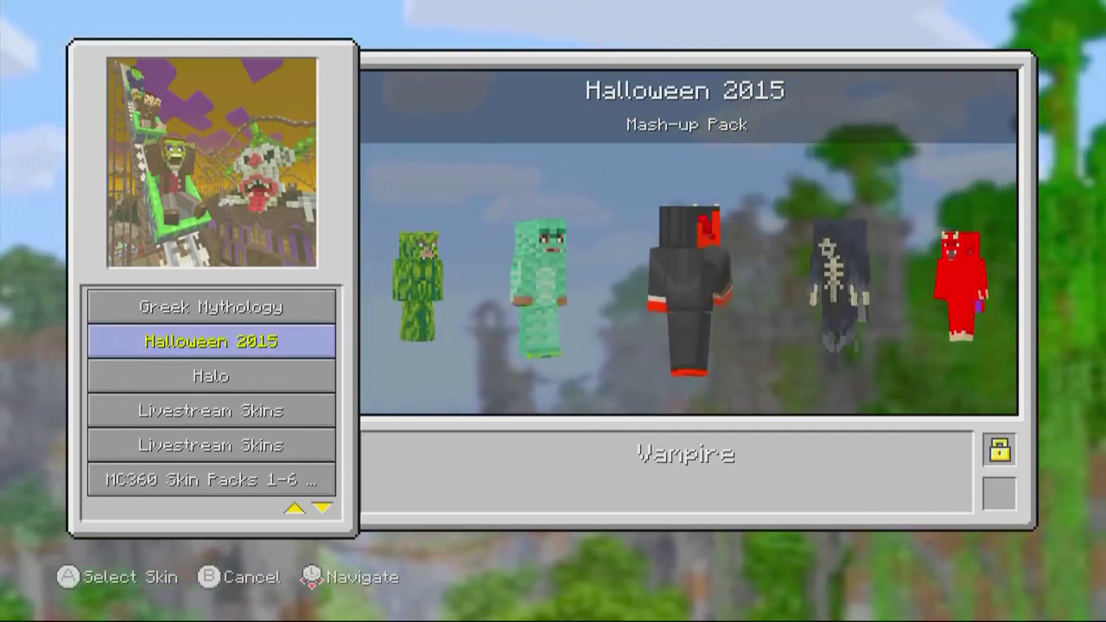
key(Down)
key(Down)
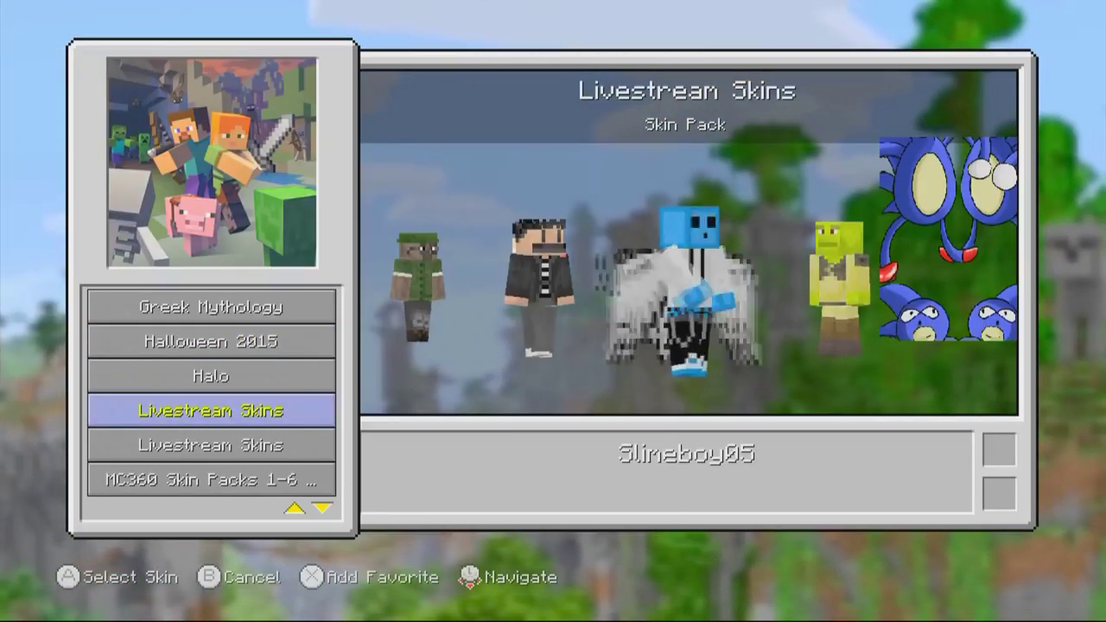
- Look through the individual skins in the first Livestream Skins pack in both directions
key(Left)
key(Left)
key(Left)
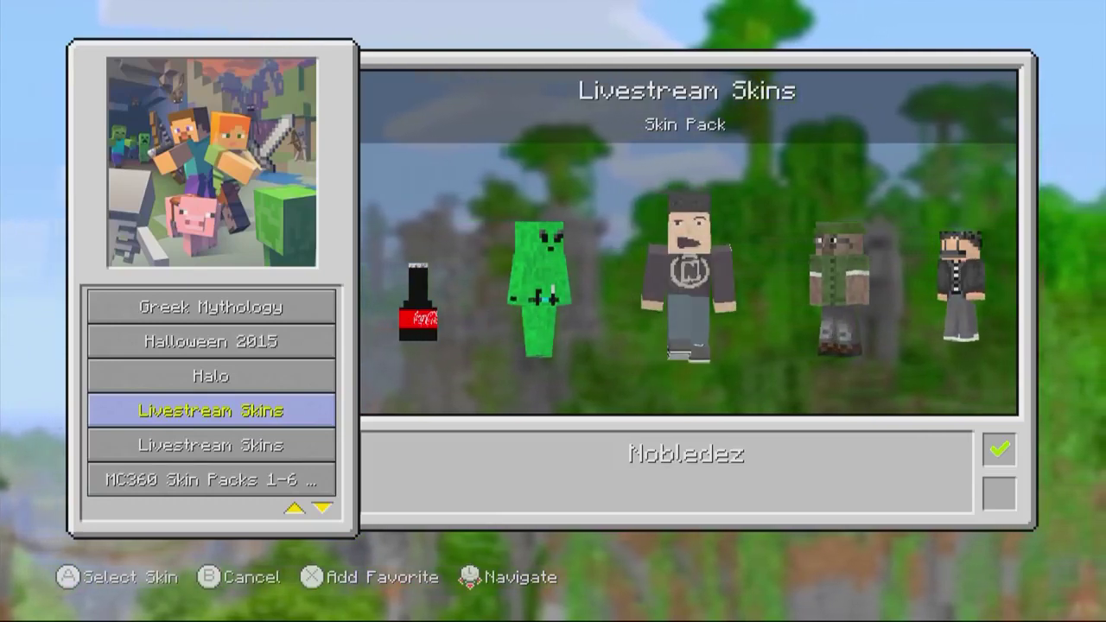
key(Right)
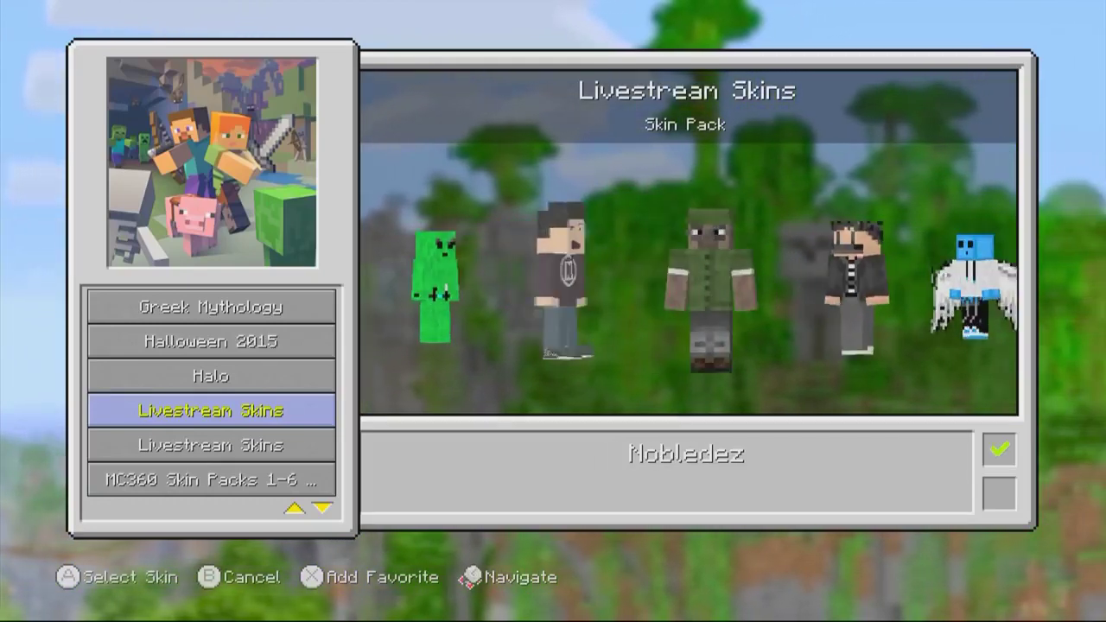
key(Right)
key(Right)
key(Right)
key(Left)
key(Left)
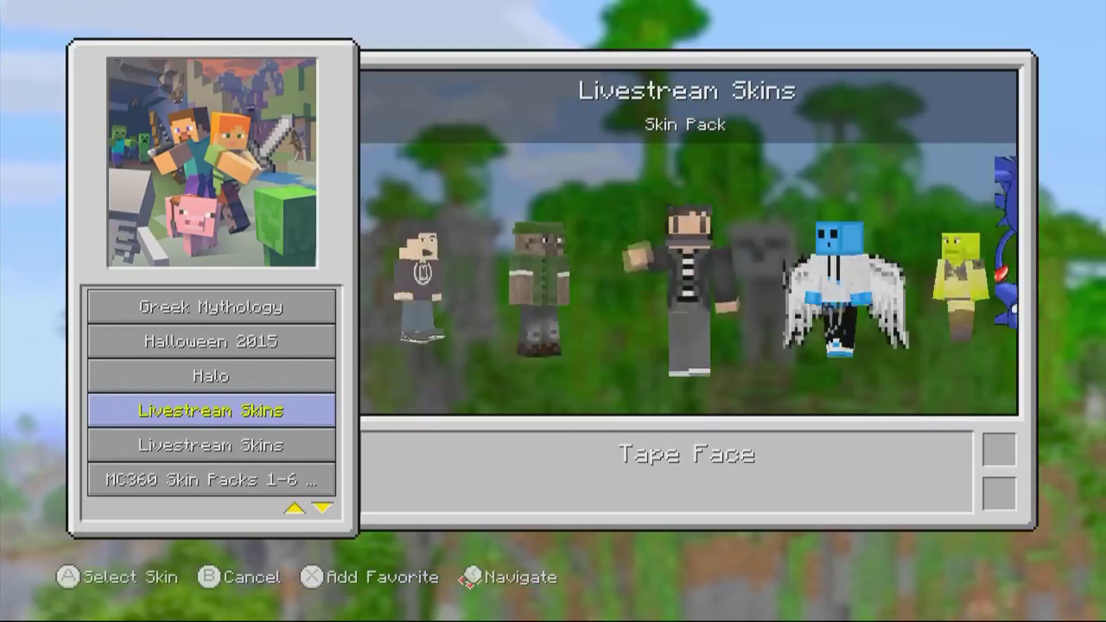
key(Right)
key(Right)
key(Right)
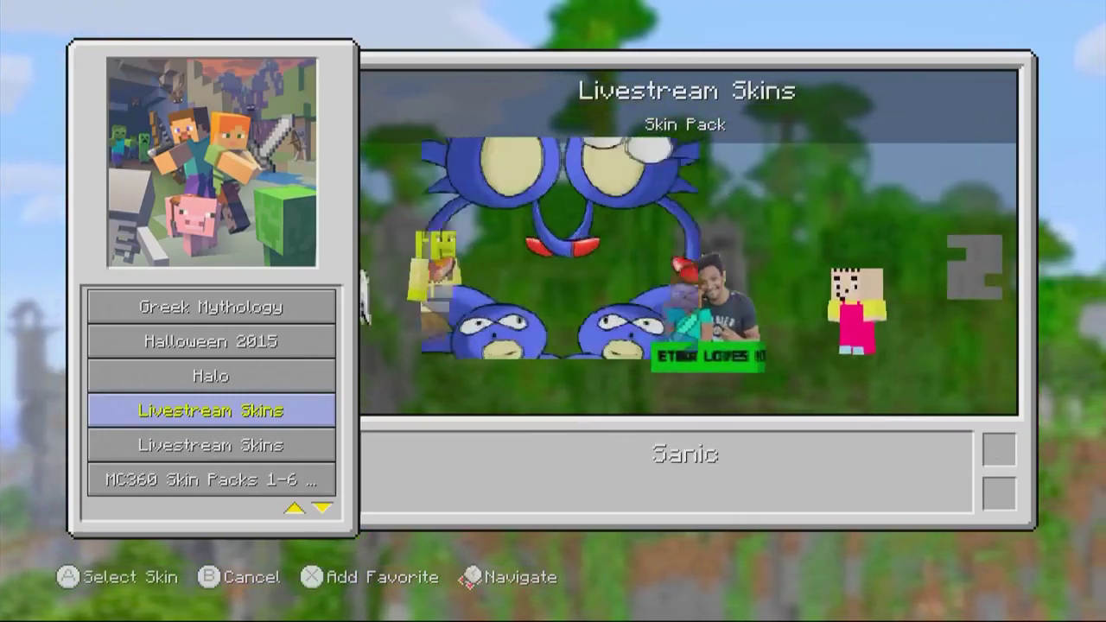
key(Right)
key(Right)
key(Right)
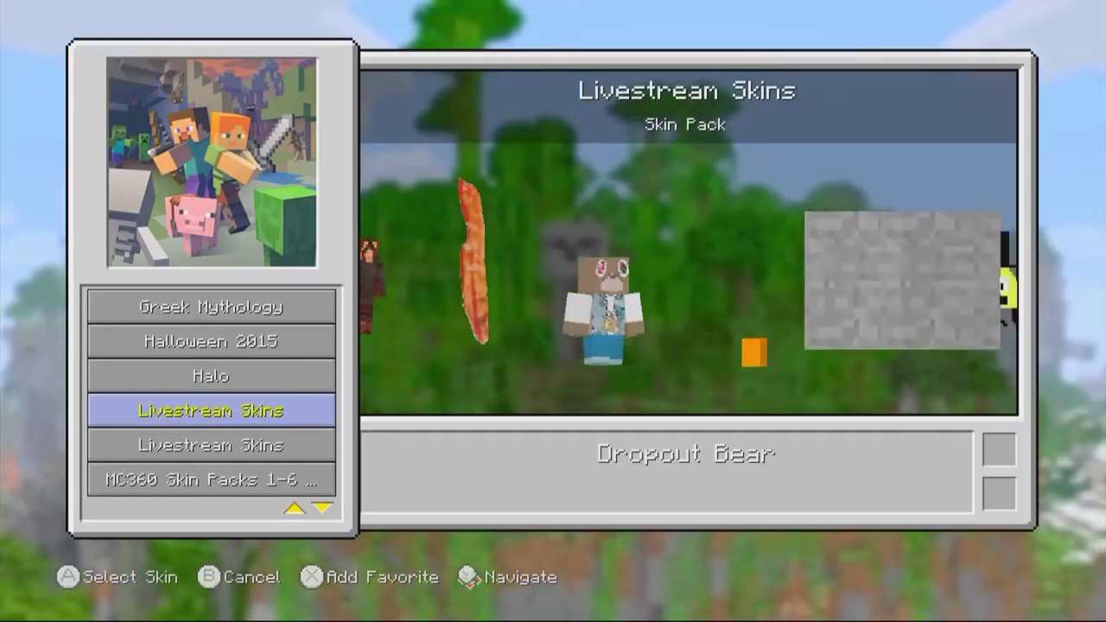
- Look through the remaining skins in the first Livestream Skins pack, from Dropout Bear past Thanos THICCCCC Edition and the Coca-Cola bottle
key(Right)
key(Right)
key(Right)
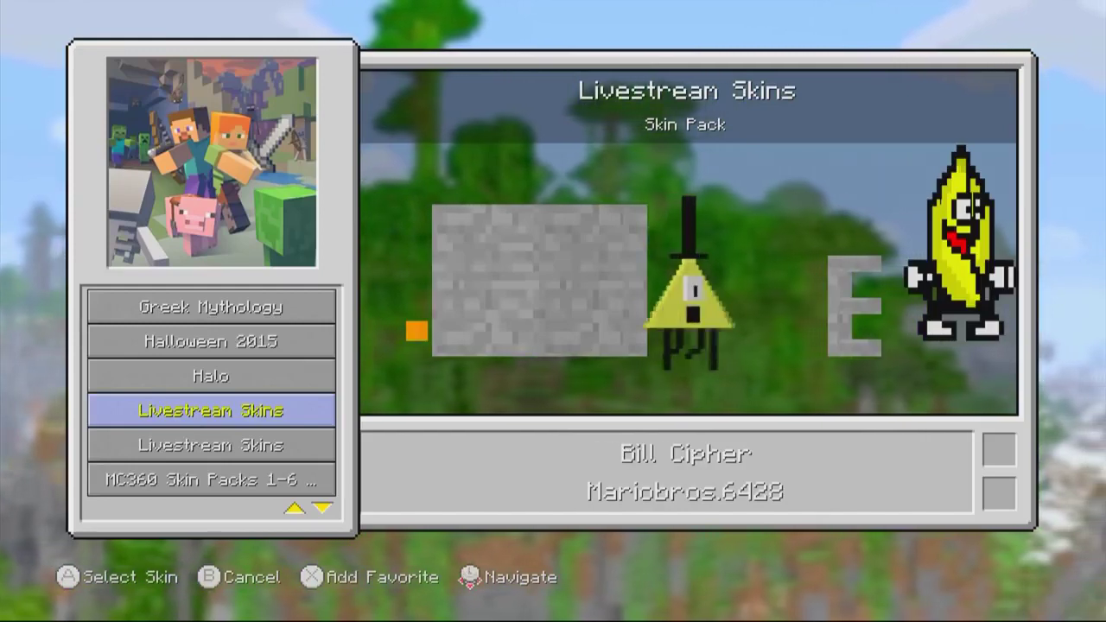
key(Right)
key(Right)
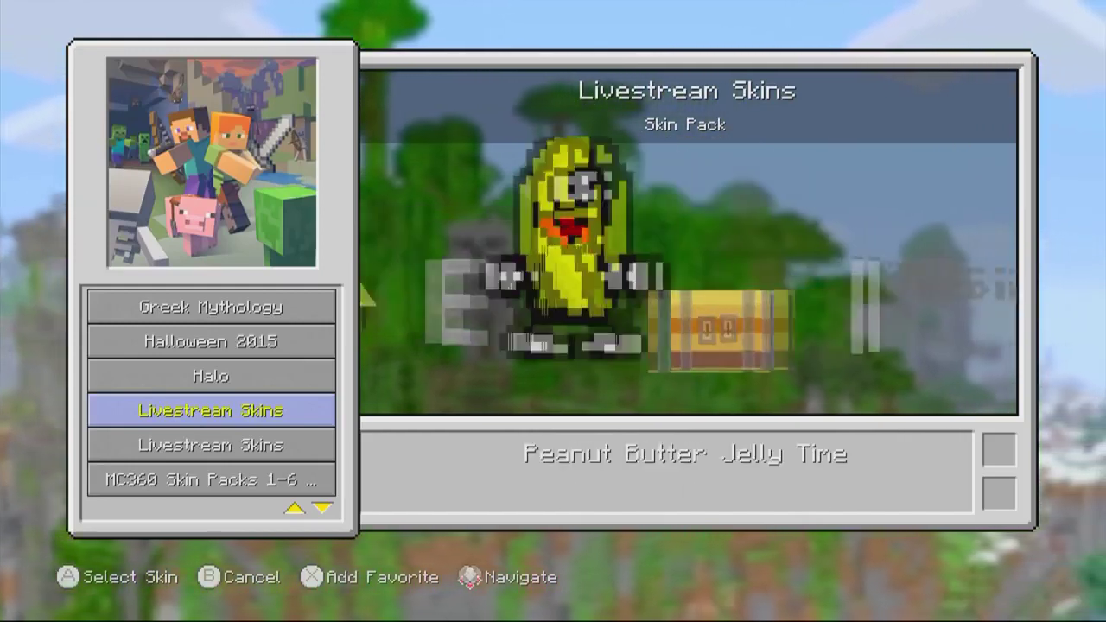
key(Right)
key(Right)
key(Right)
key(Left)
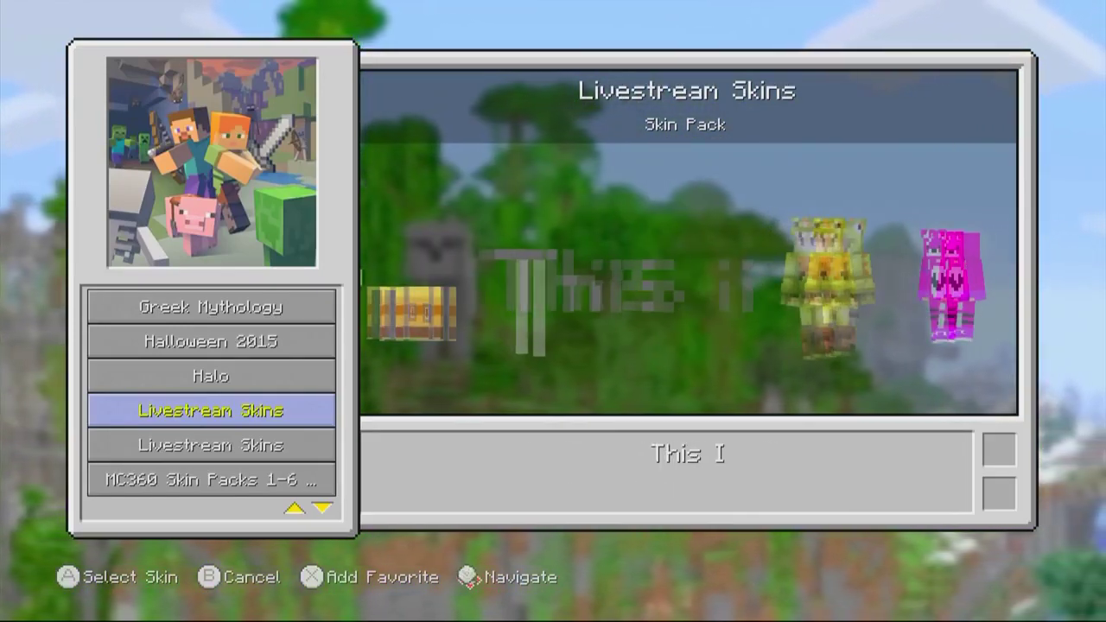
key(Right)
key(Right)
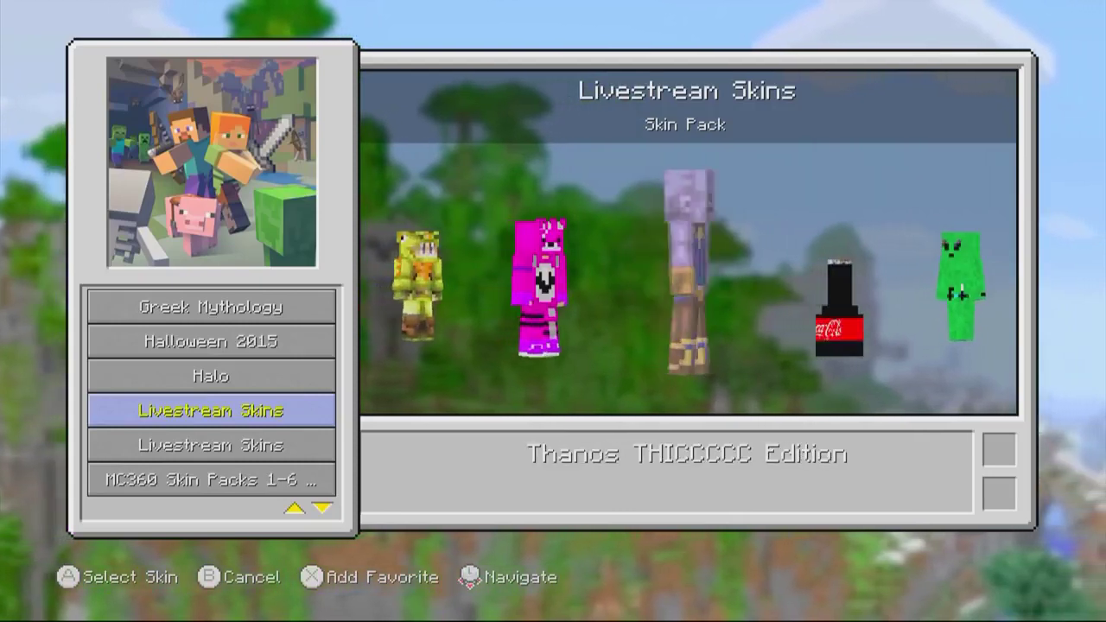
key(Right)
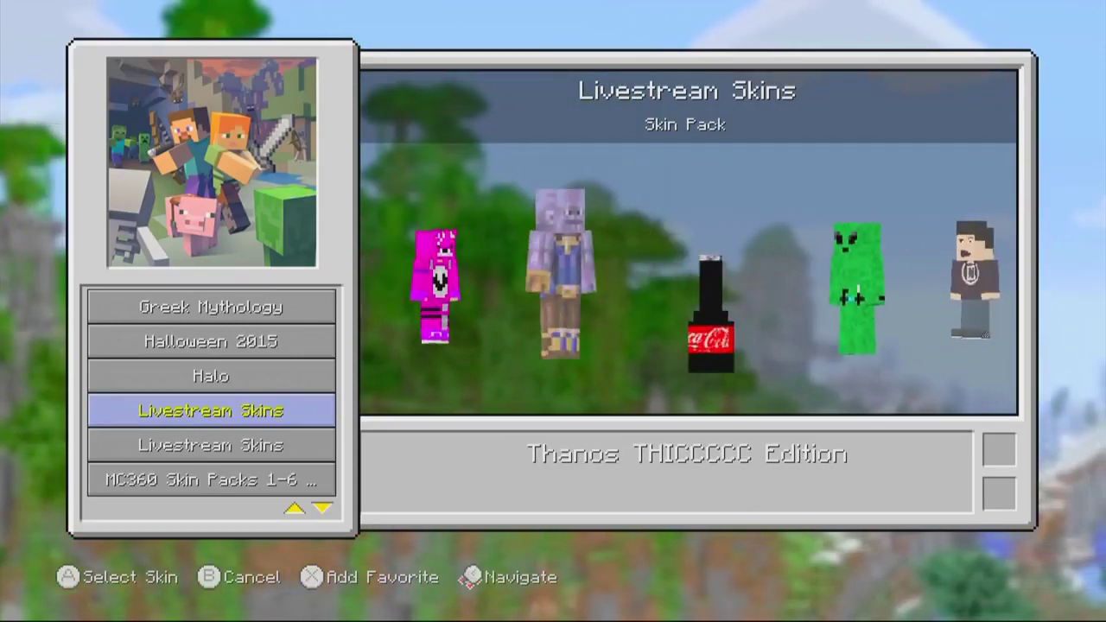
key(Right)
key(Right)
- Leave the Change Skin screen and open the saved-world list through Play Game
key(Escape)
key(Up)
key(Up)
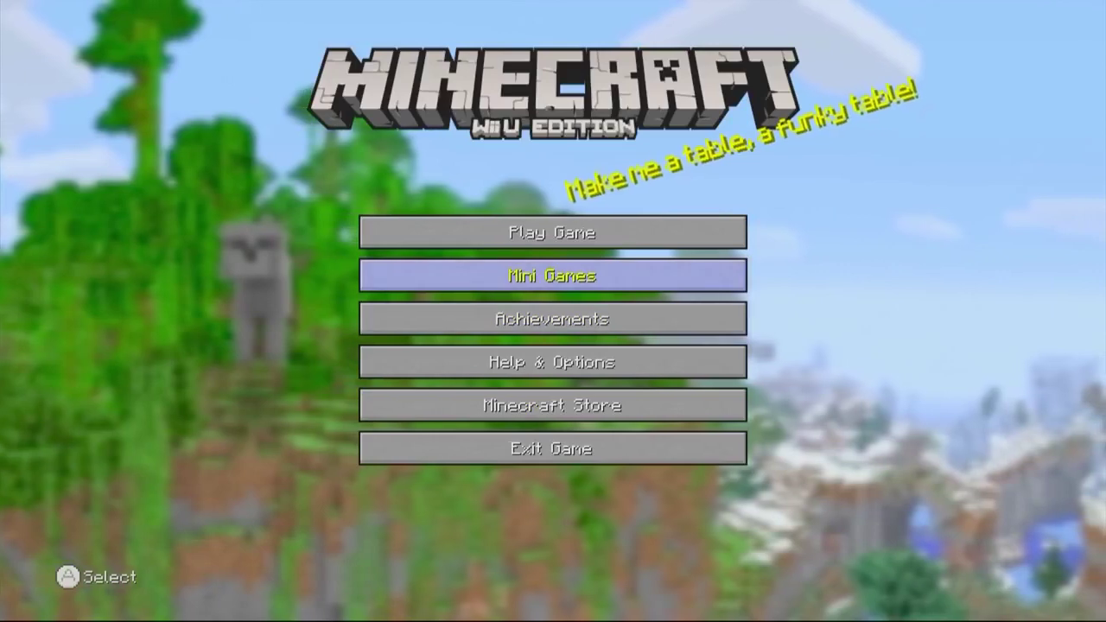
key(Up)
key(Return)
- Load the saved world UNnamedRe09324092 with its existing settings
key(Right)
key(Right)
key(Left)
key(Left)
key(Down)
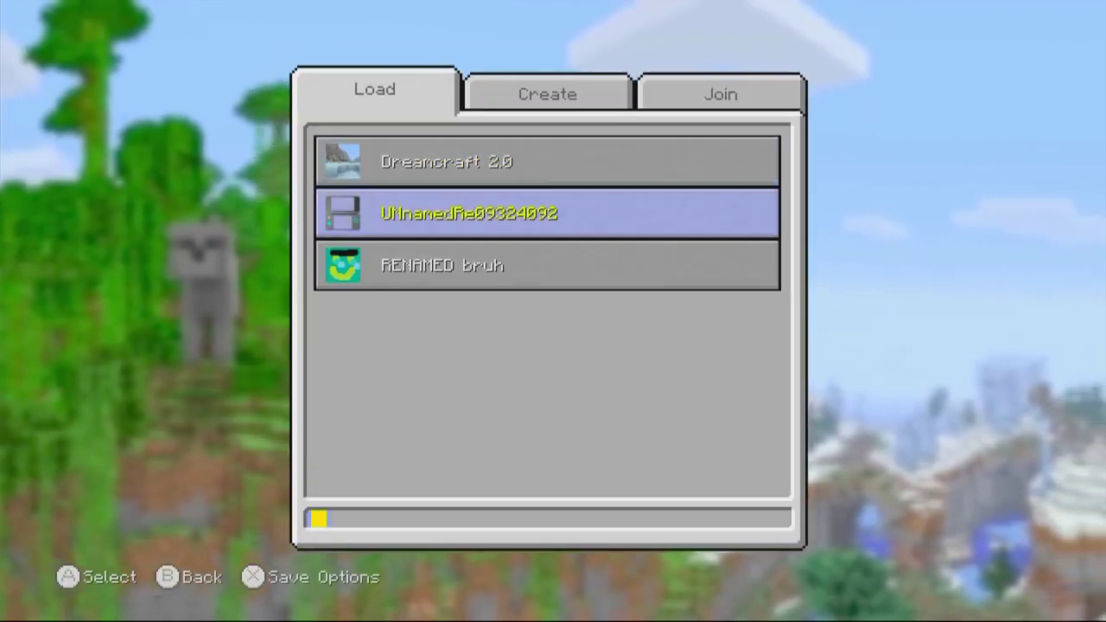
key(Down)
key(Up)
key(Down)
key(Up)
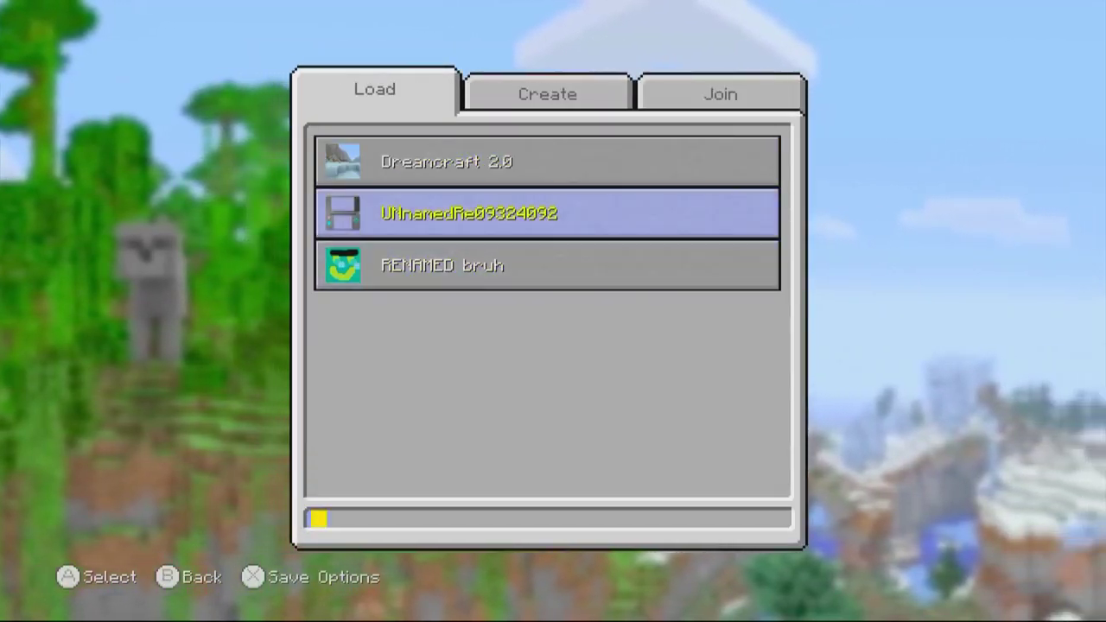
key(Return)
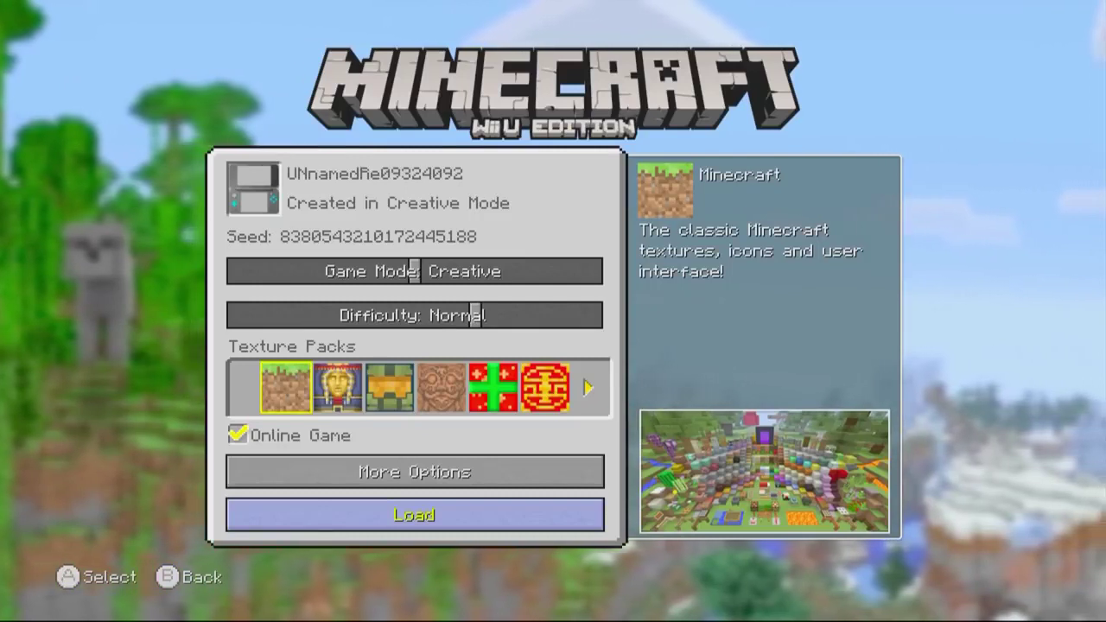
key(Return)
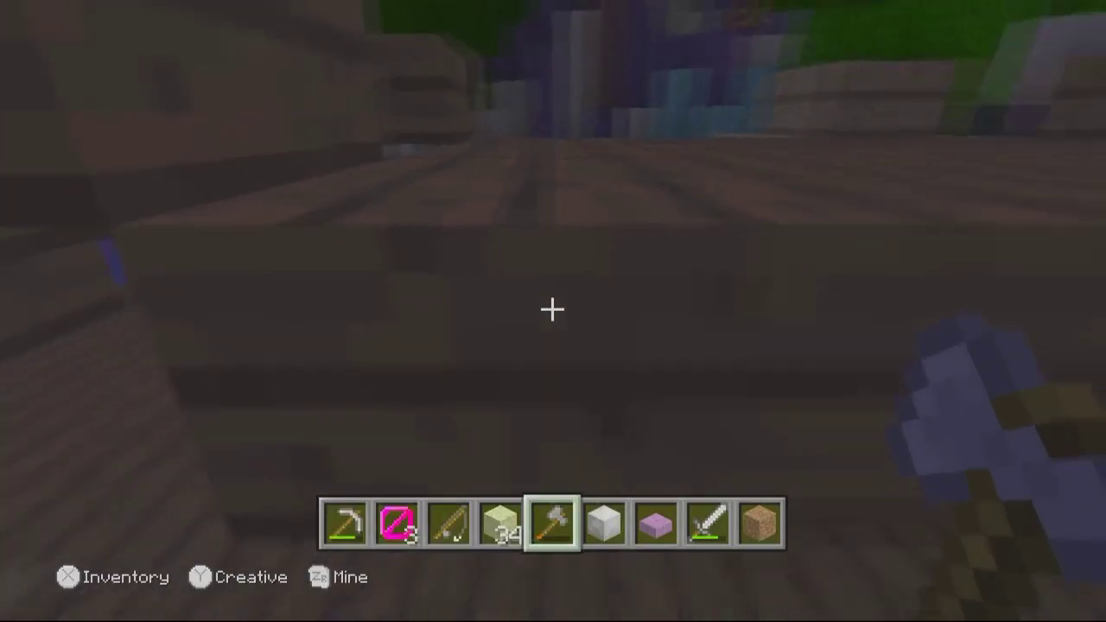
- Switch to the third-person view and take off the character's armour so the skin is uncovered
key(F5)
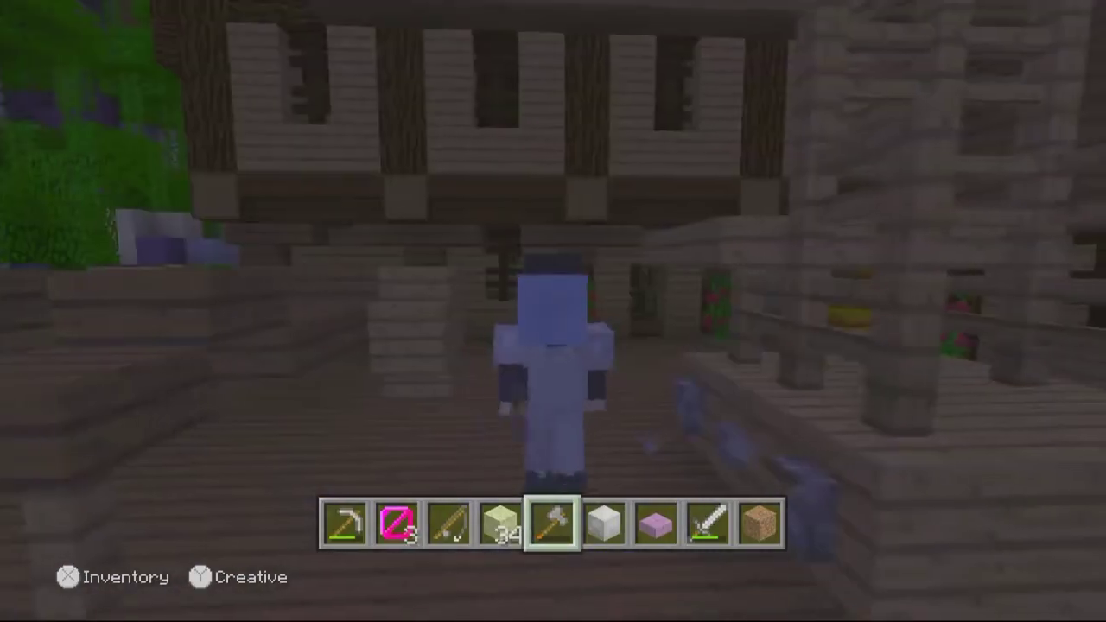
key(e)
shift+click(490, 163)
shift+click(491, 199)
click(490, 235)
click(323, 234)
key(e)
- Move around the dock and water and cycle the camera perspectives to examine the skin on the character
key(w)
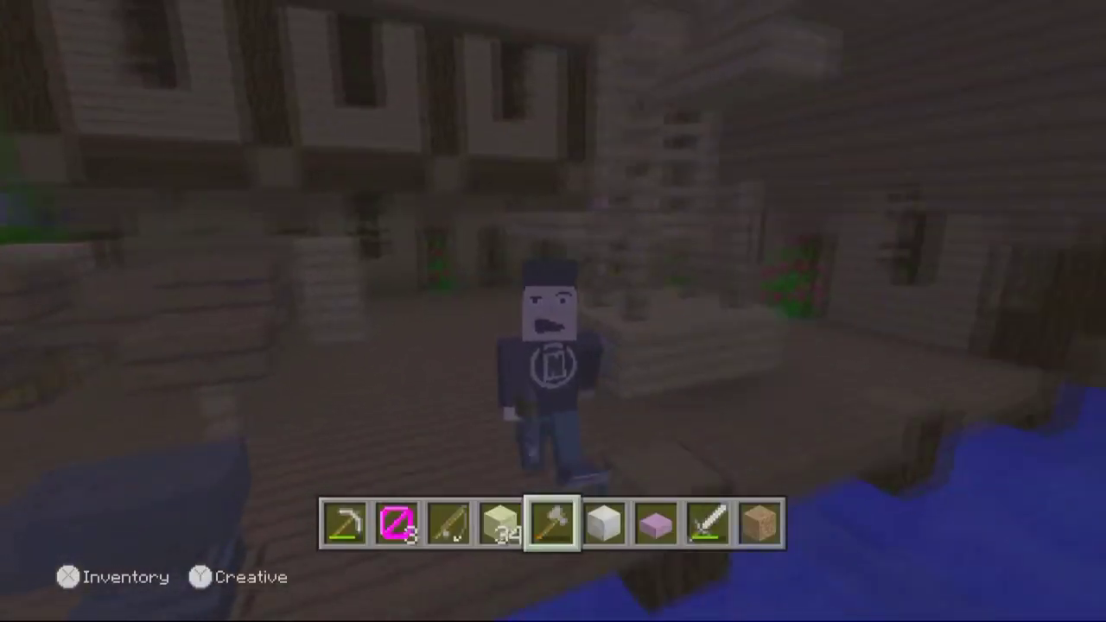
key(space)
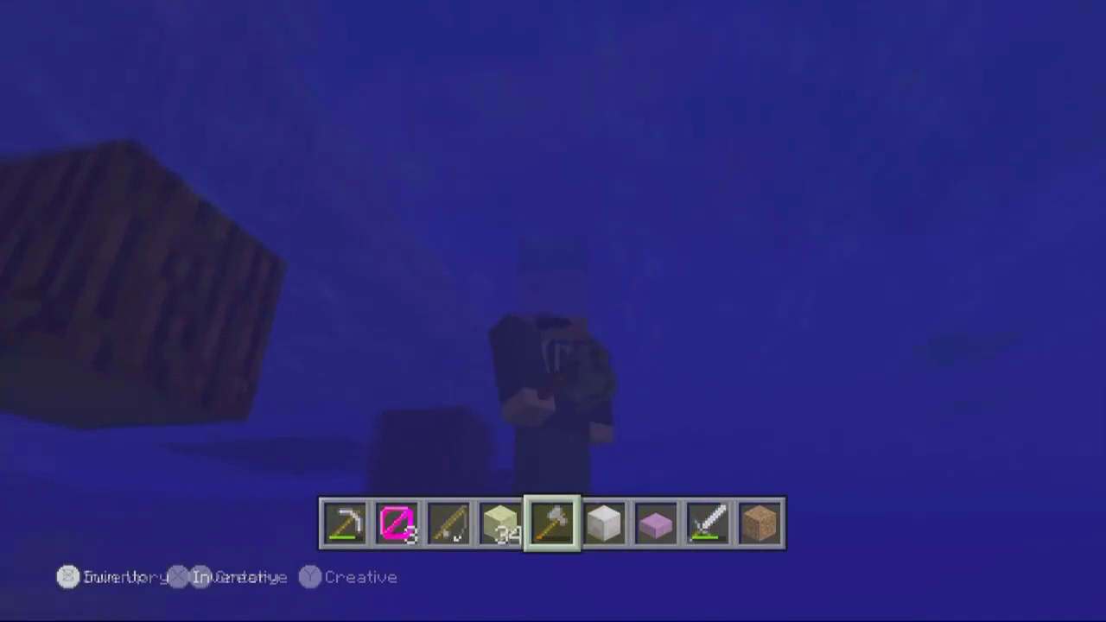
key(w)
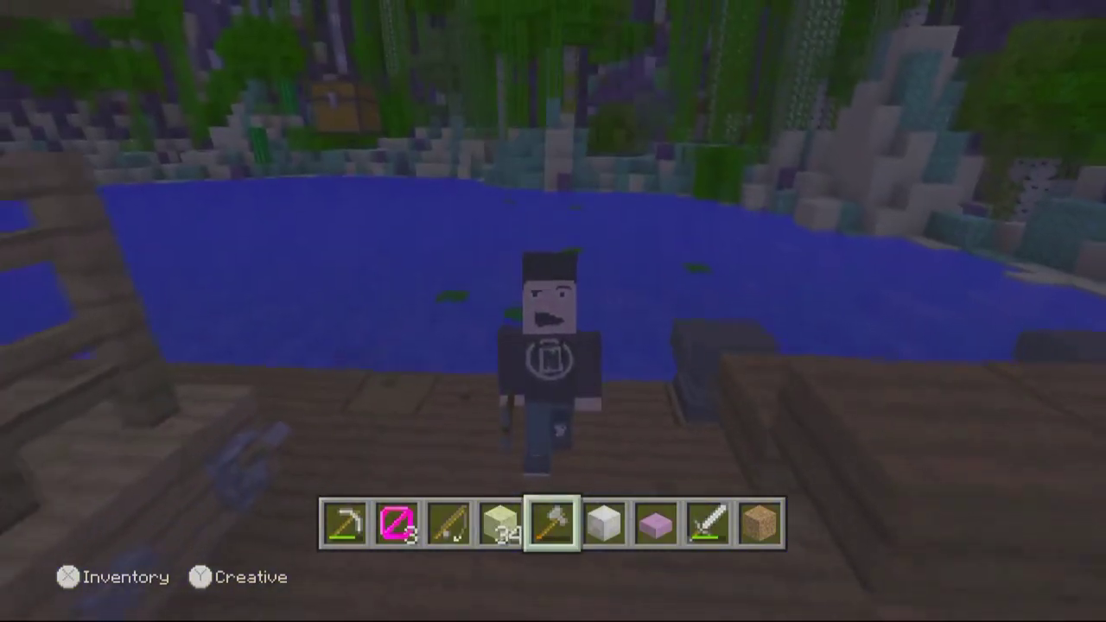
key(w)
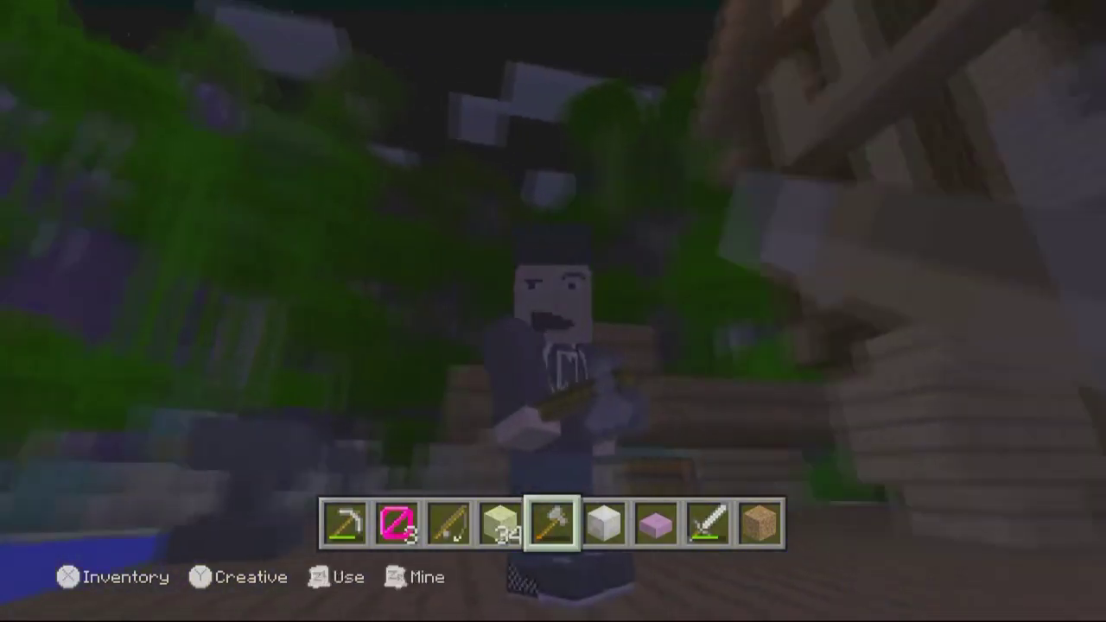
key(F5)
key(F5)
key(F5)
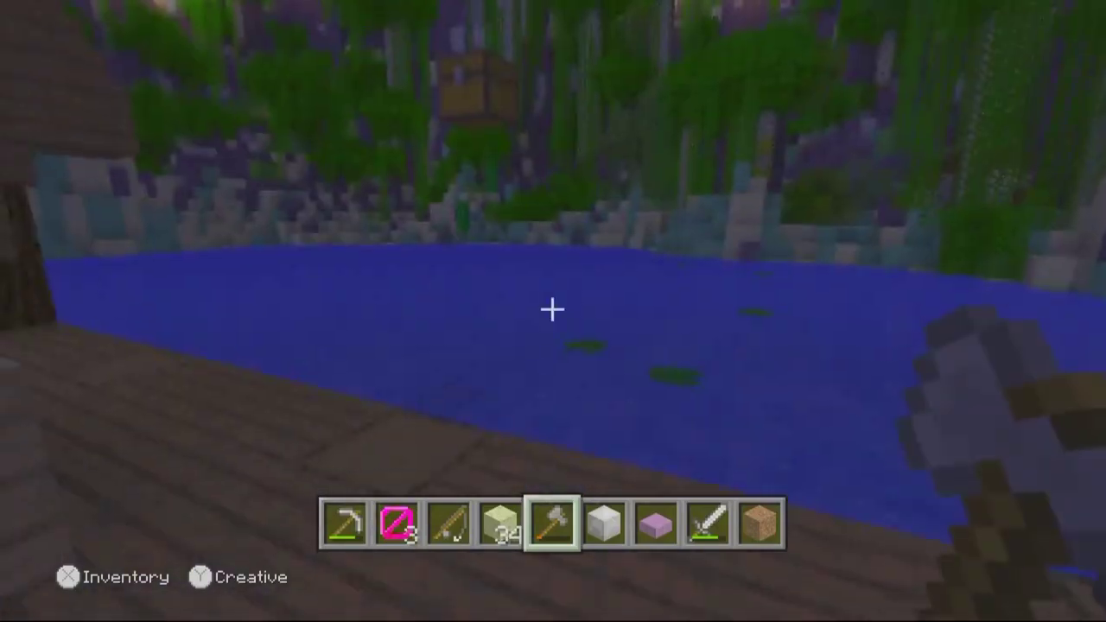
key(w)
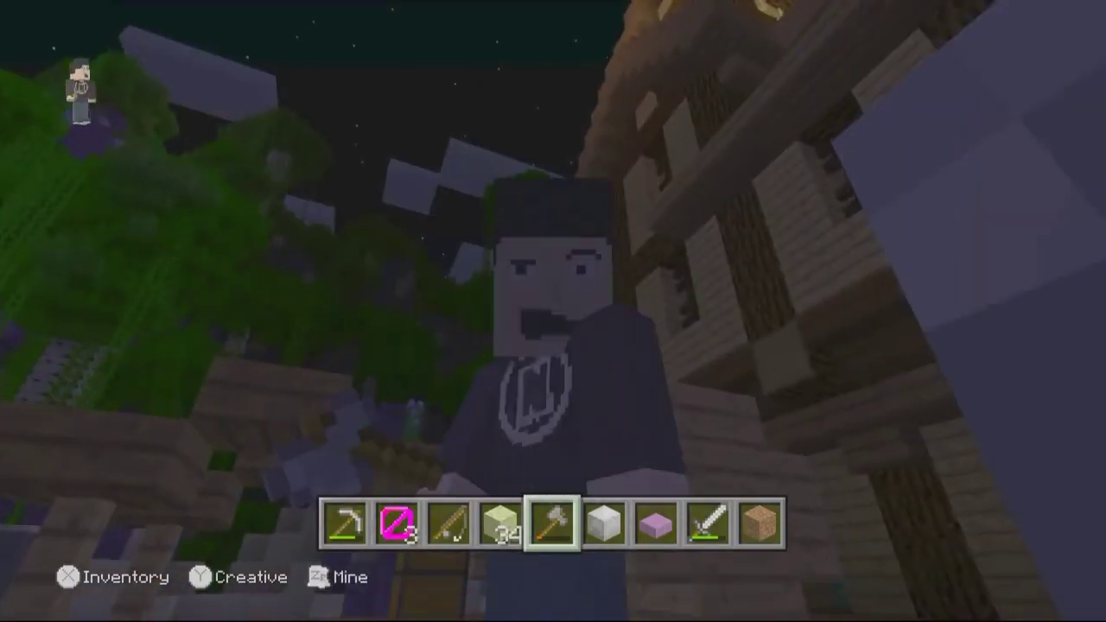